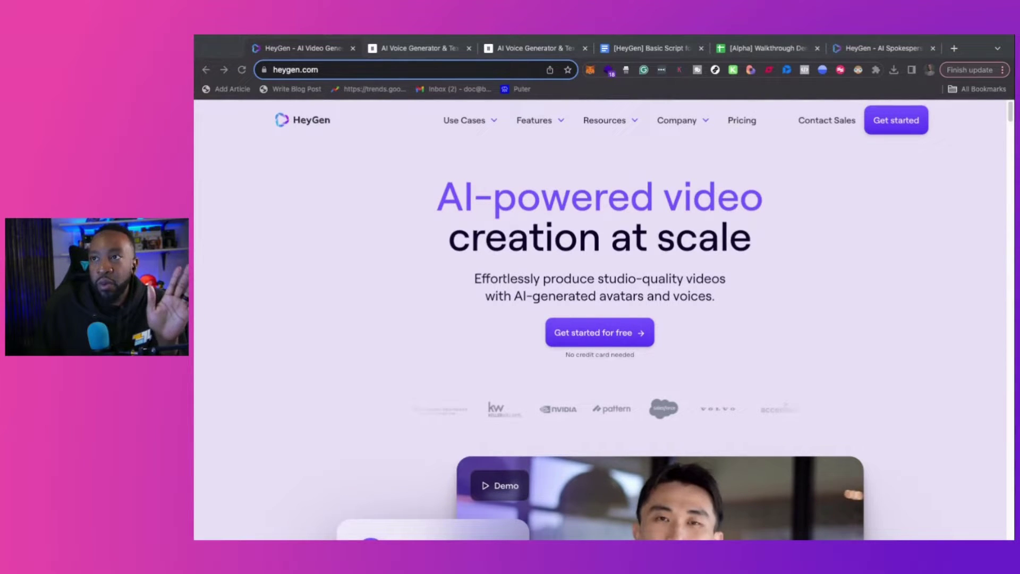
# Compare the ElevenLabs voice generator page with HeyGen, ending back on the HeyGen homepage
pyautogui.click(390, 50)
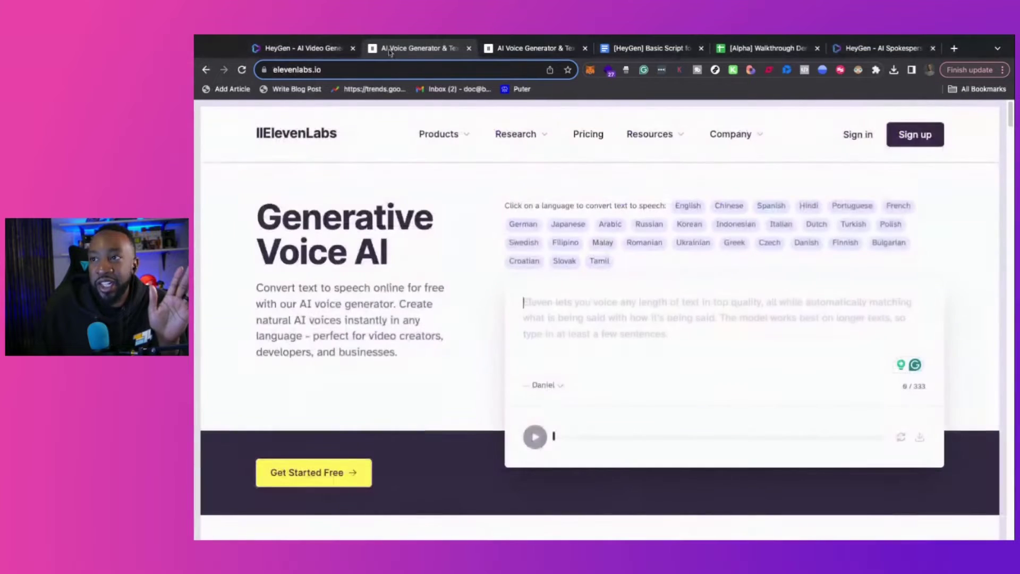
pyautogui.click(319, 60)
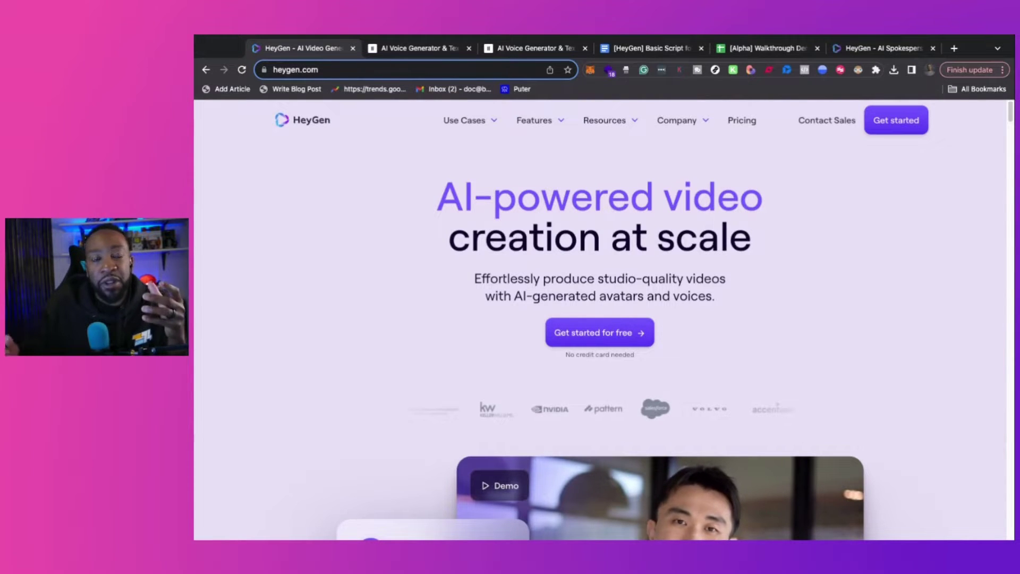
pyautogui.click(407, 50)
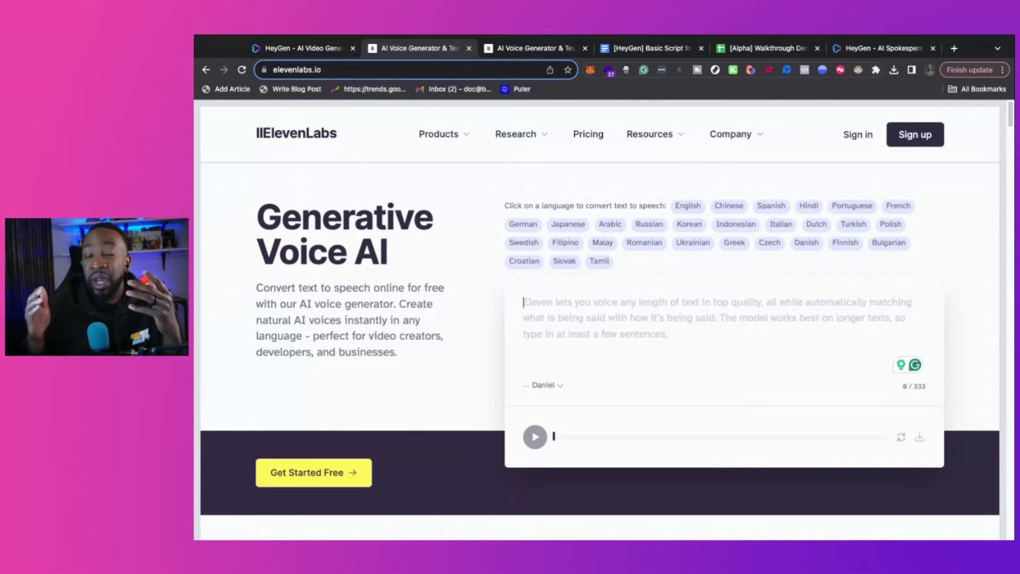
pyautogui.click(524, 302)
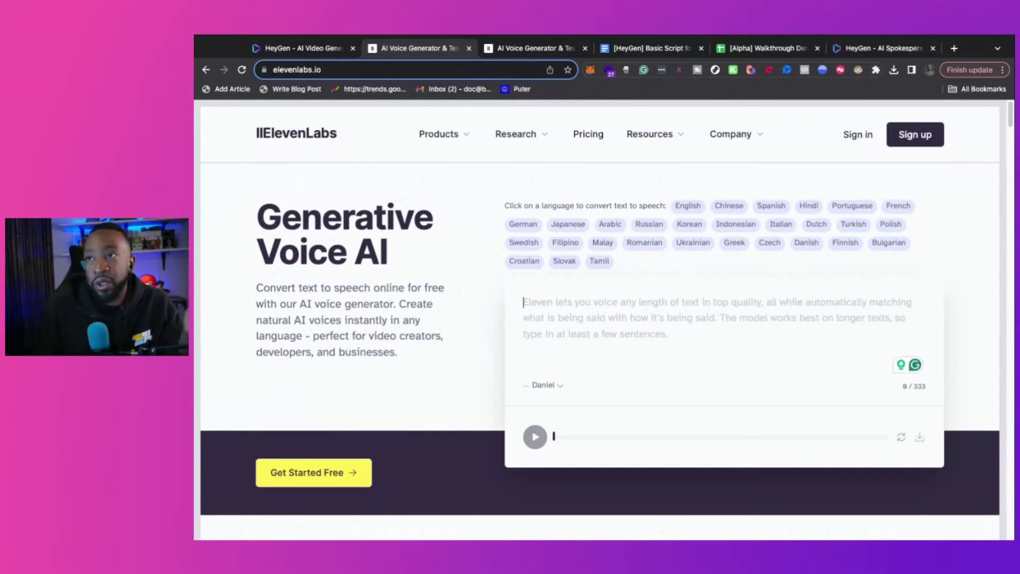
pyautogui.click(315, 49)
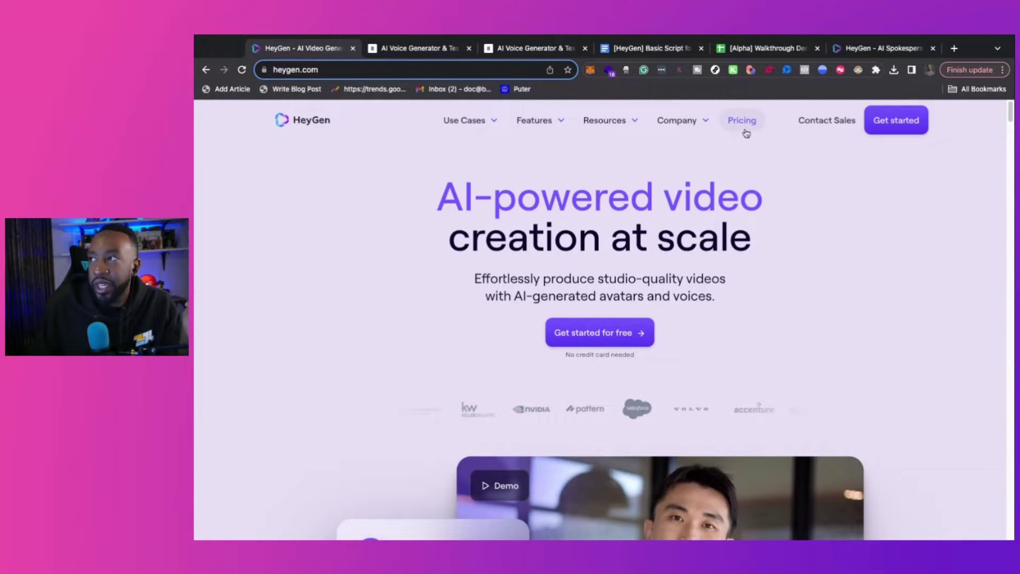
pyautogui.click(658, 49)
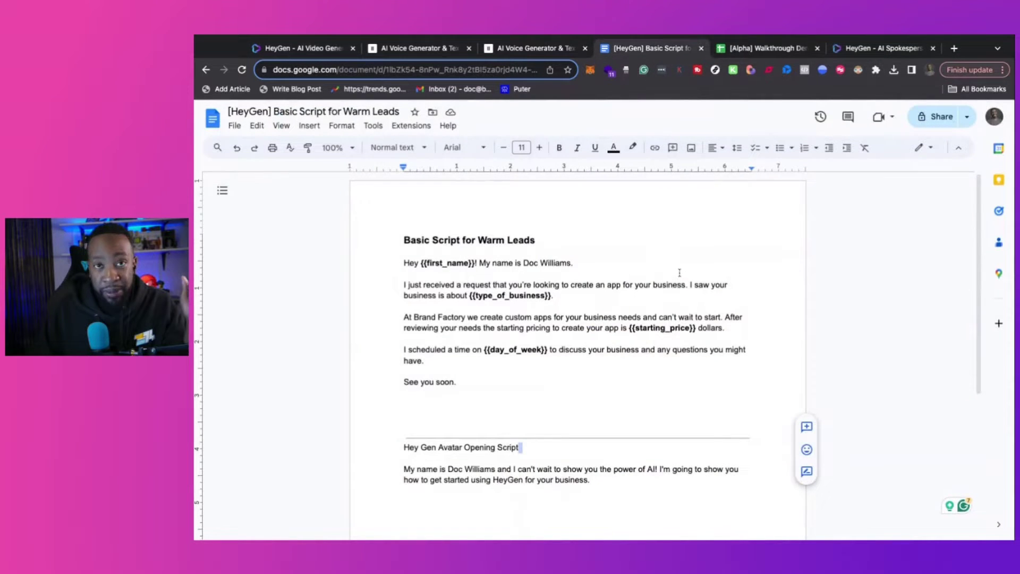
pyautogui.click(749, 50)
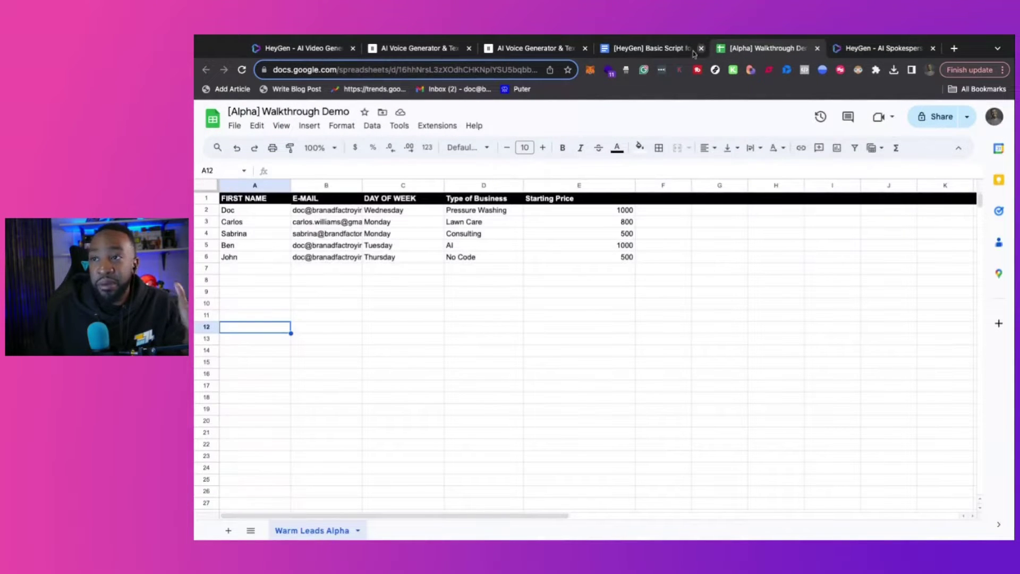
pyautogui.click(644, 50)
pyautogui.click(286, 50)
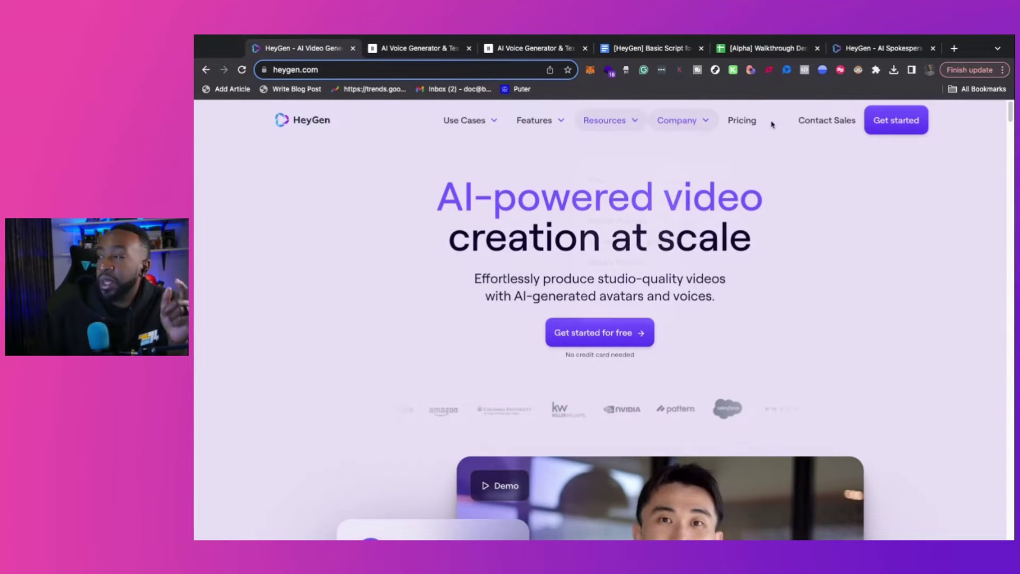
# Choose Get started and sign in with the autofilled account details to reach Home
pyautogui.click(886, 118)
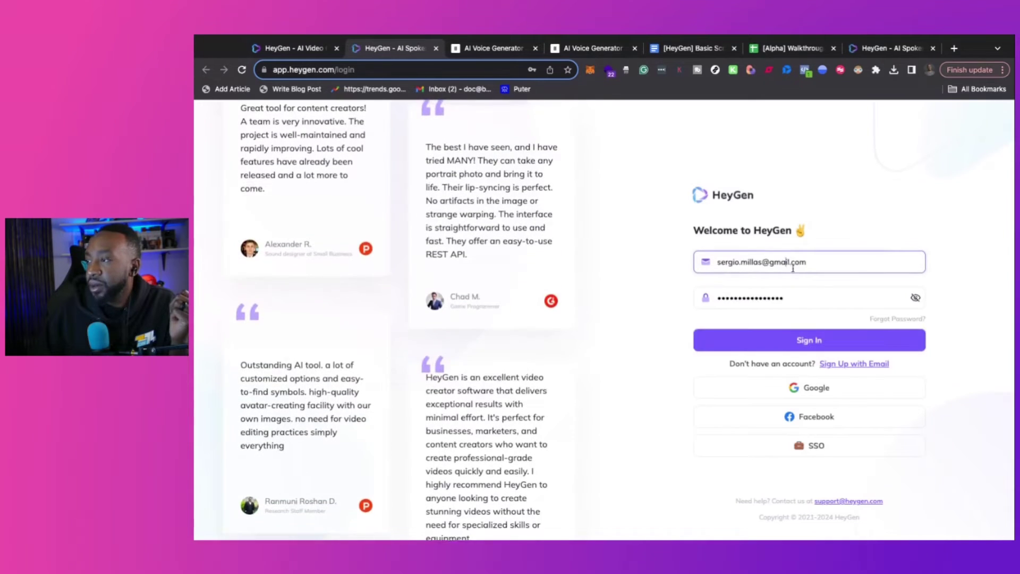
pyautogui.click(708, 341)
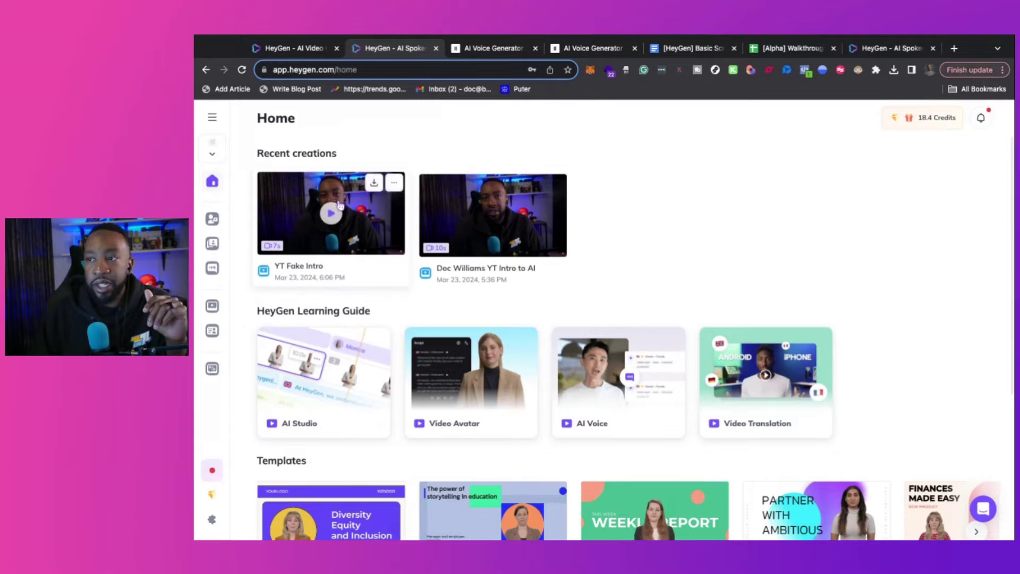
# Scroll the Home dashboard past the Learning Guide to the Templates and Avatars rows
pyautogui.moveTo(322, 242)
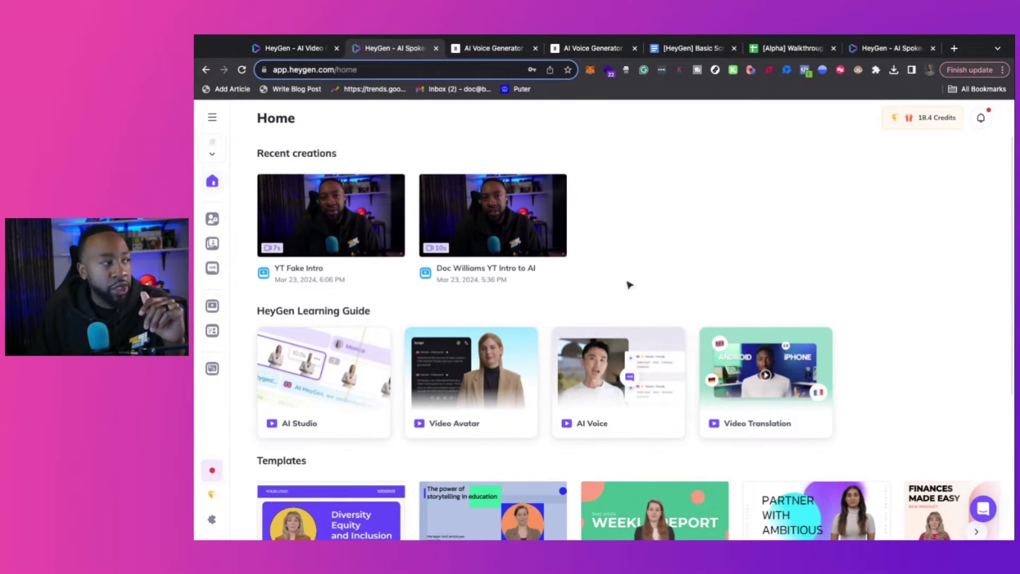
pyautogui.scroll(-4, 699, 255)
pyautogui.scroll(4, 345, 186)
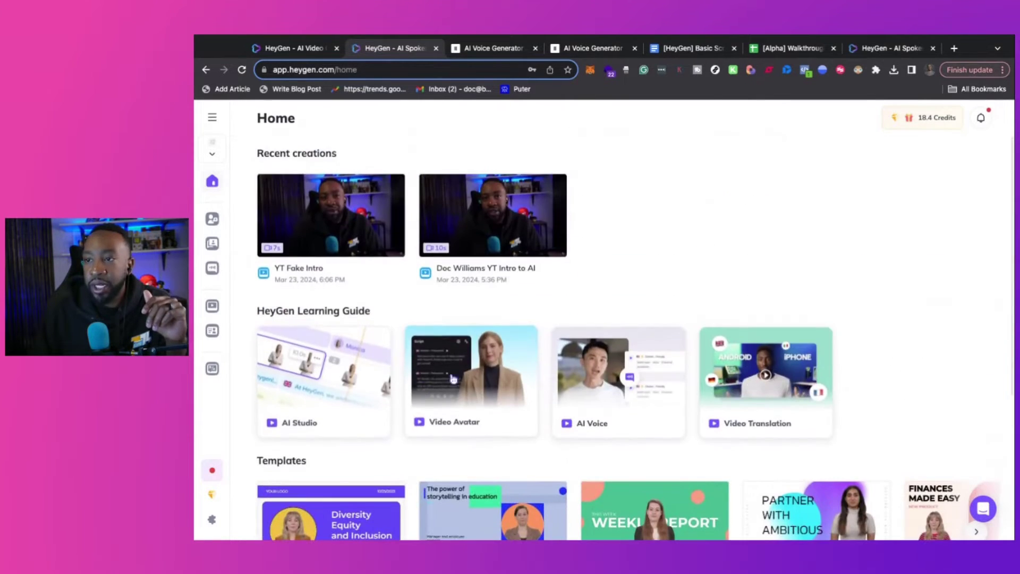
pyautogui.scroll(-2, 463, 377)
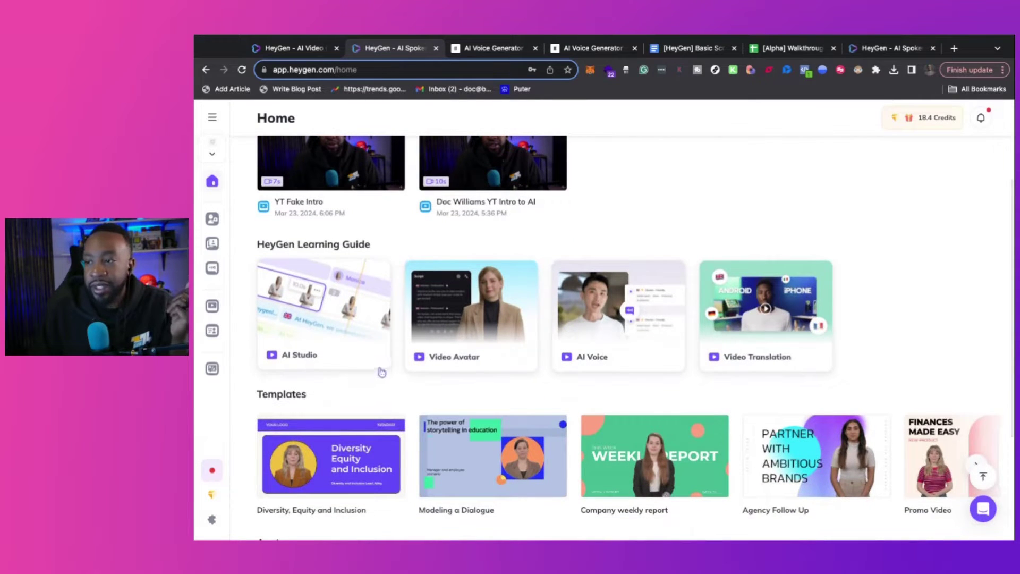
pyautogui.scroll(-1, 759, 295)
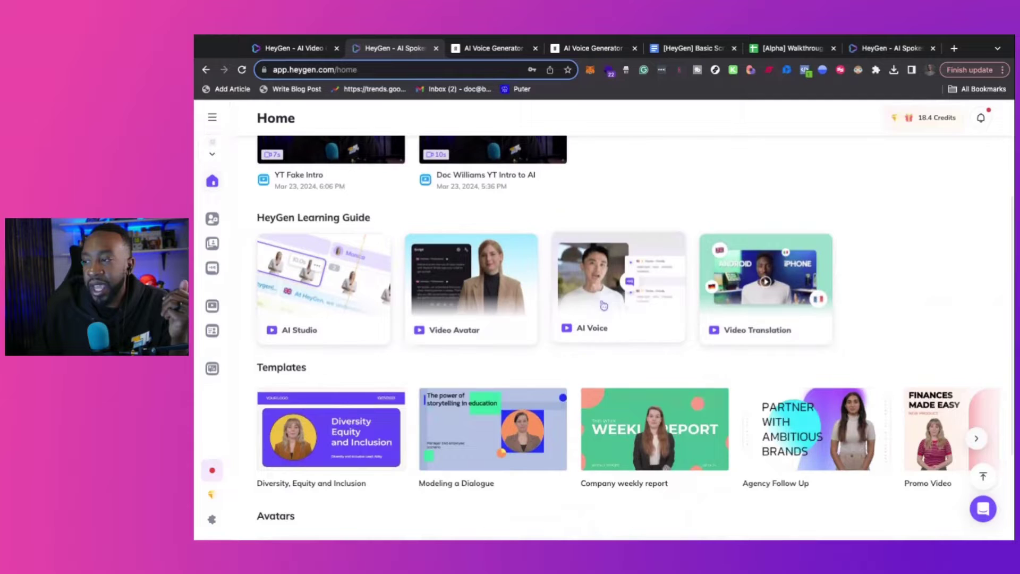
pyautogui.scroll(-4, 902, 319)
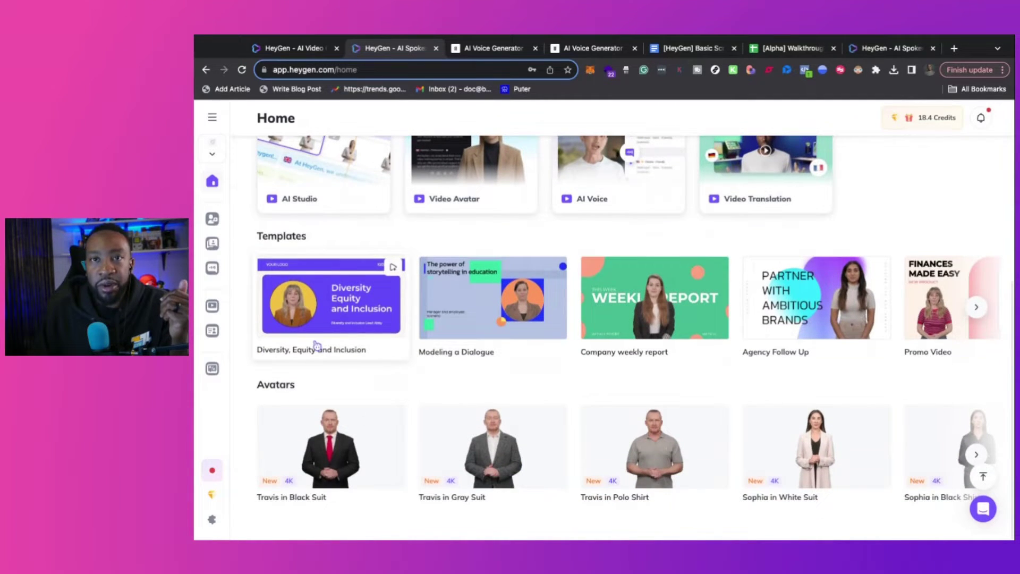
# Visit Video Avatar, Create Instant Avatar, Streaming Avatar and AI Voice, ending on the nine-avatar Video Avatar page
pyautogui.click(211, 222)
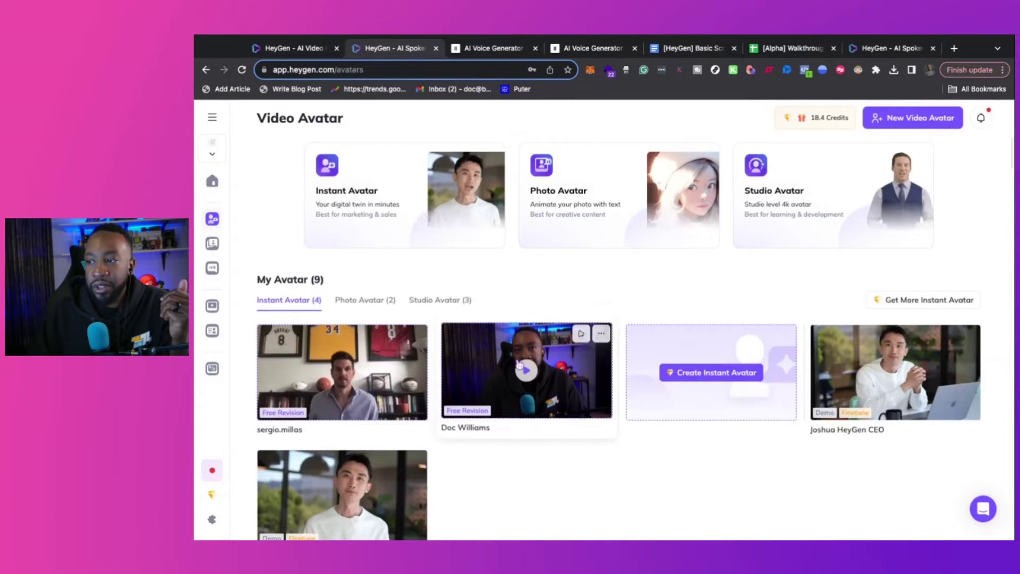
pyautogui.click(694, 376)
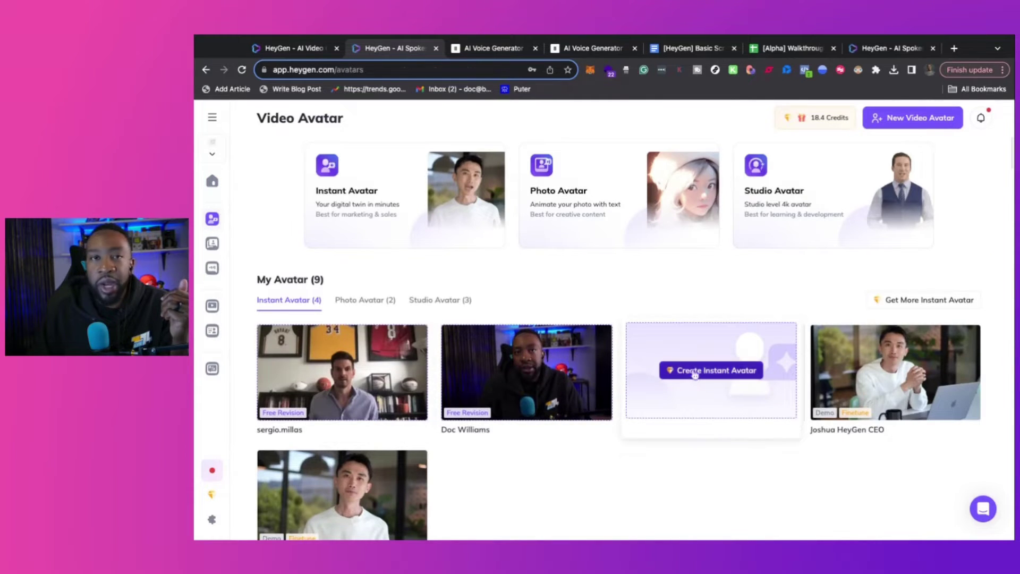
pyautogui.click(214, 119)
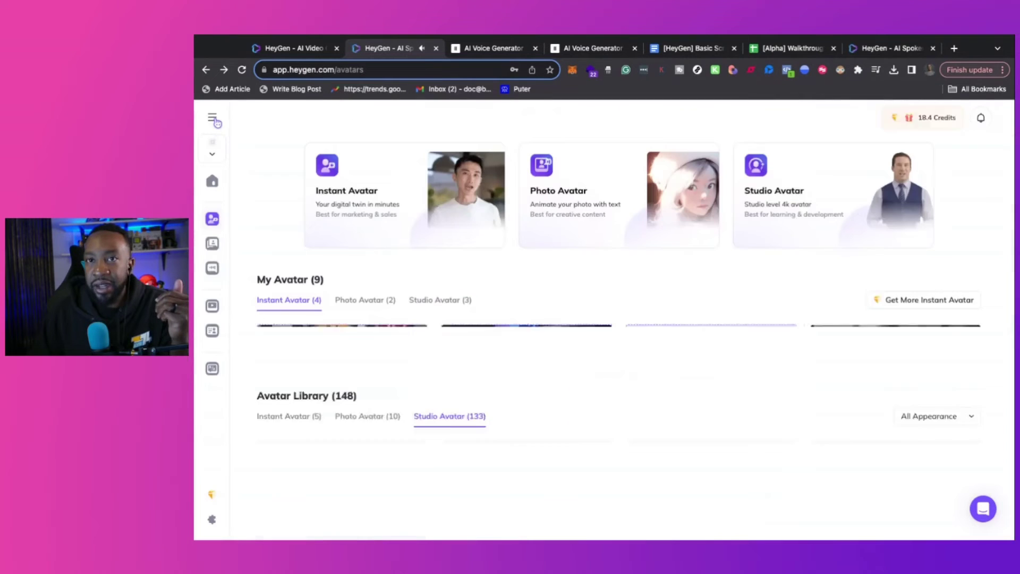
pyautogui.click(213, 245)
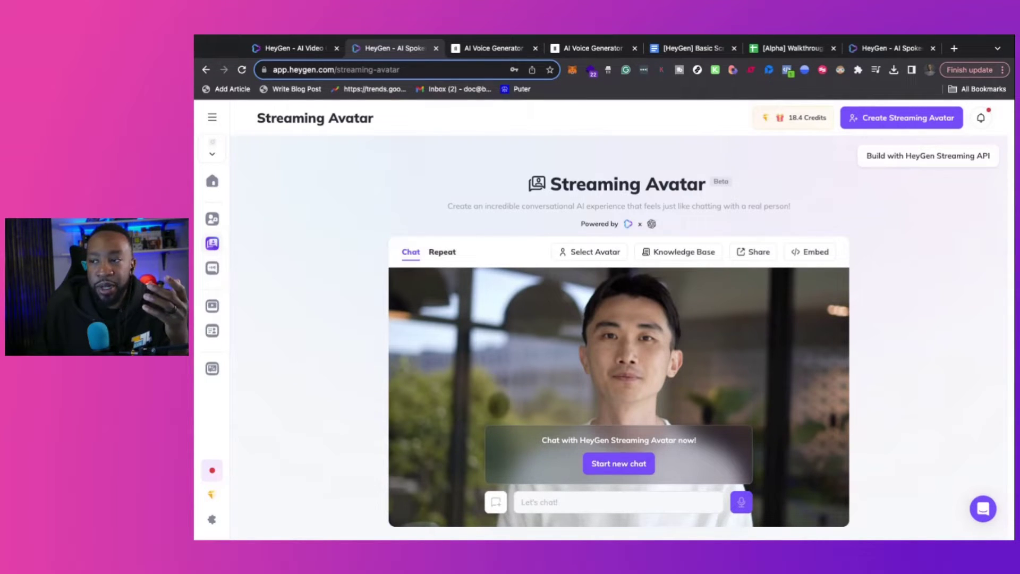
pyautogui.click(212, 269)
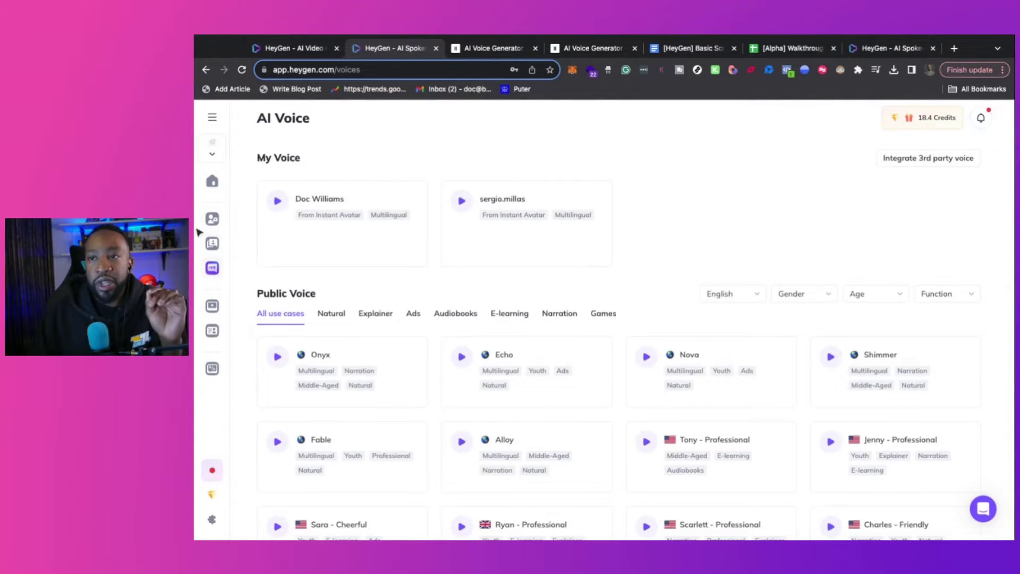
pyautogui.click(212, 219)
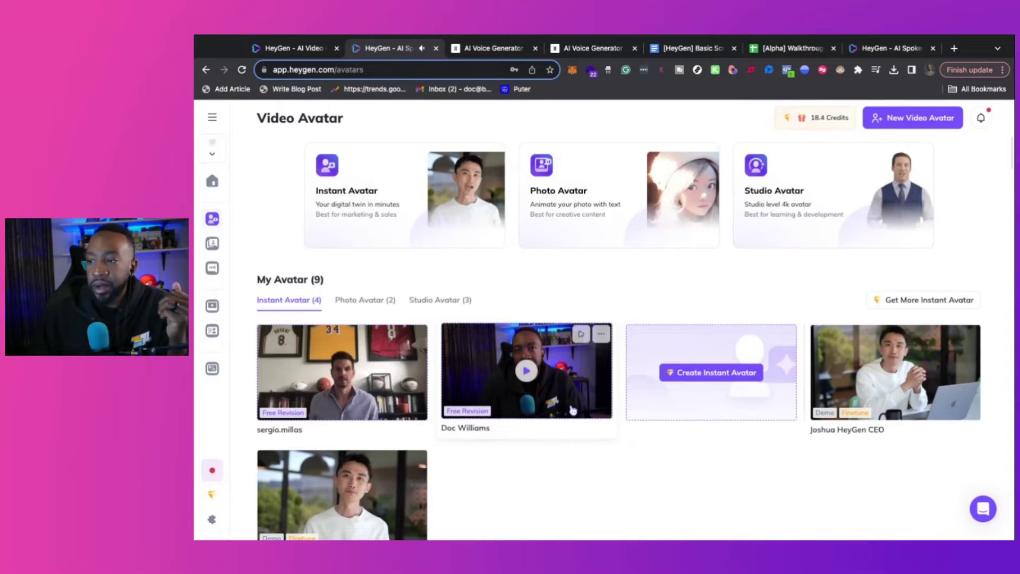
# Open AI Studio and show the new-video menu with Landscape, Portrait, Generate Script and Import PPT/PDF
pyautogui.click(600, 335)
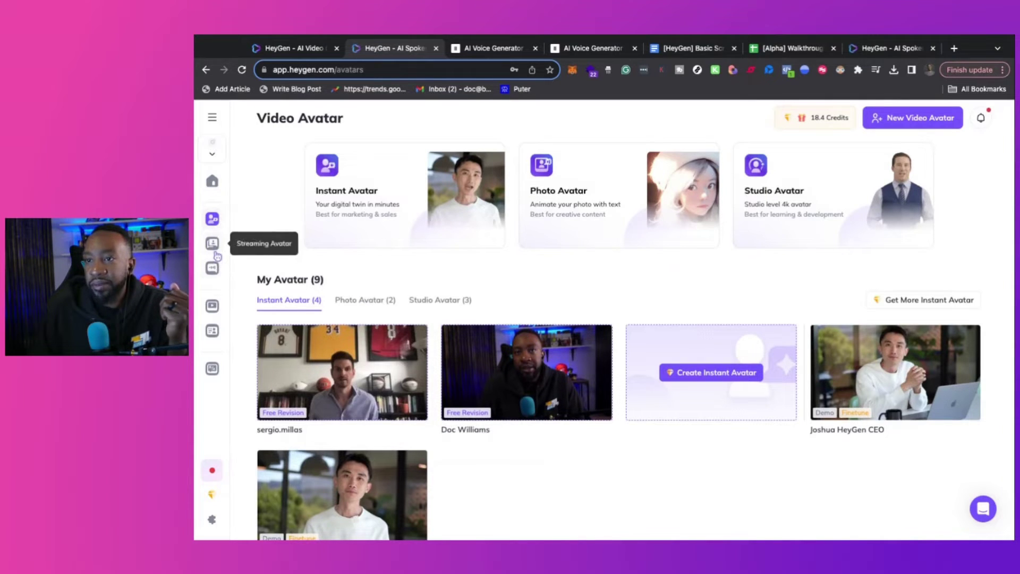
pyautogui.click(217, 308)
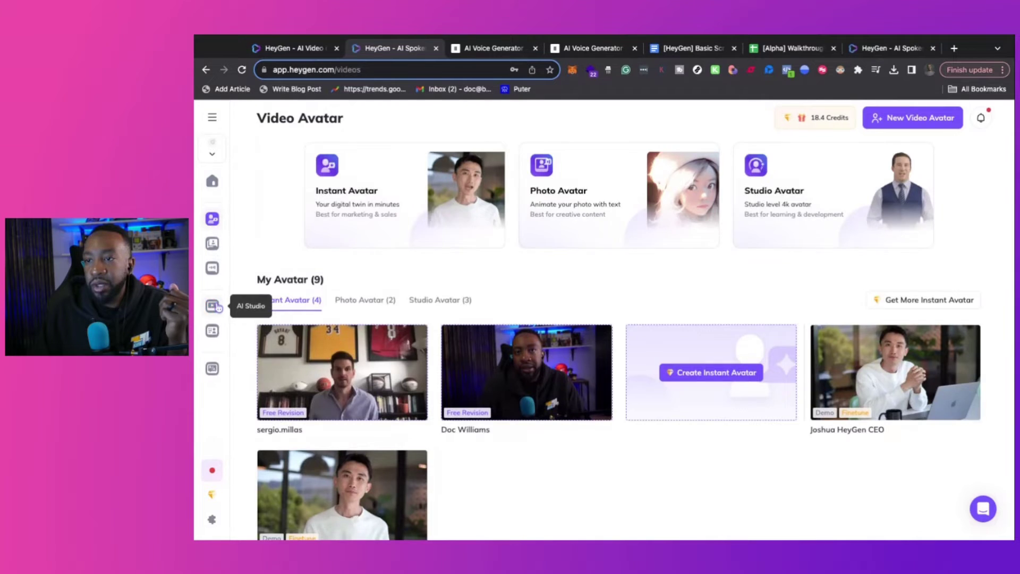
pyautogui.click(914, 119)
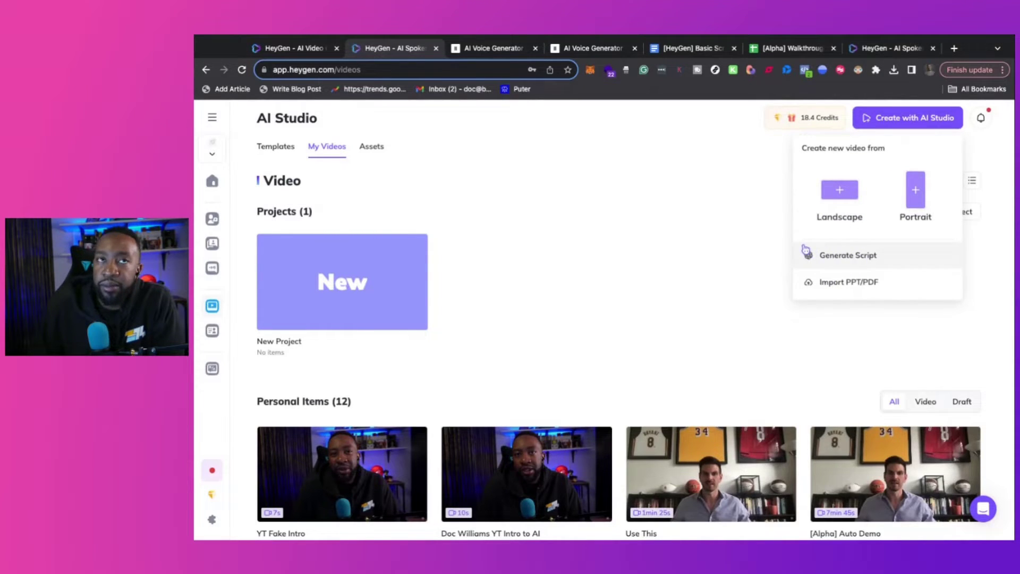
# Create a landscape 1920 x 1080 video with the presenter's instant avatar and review its welcome script
pyautogui.click(861, 180)
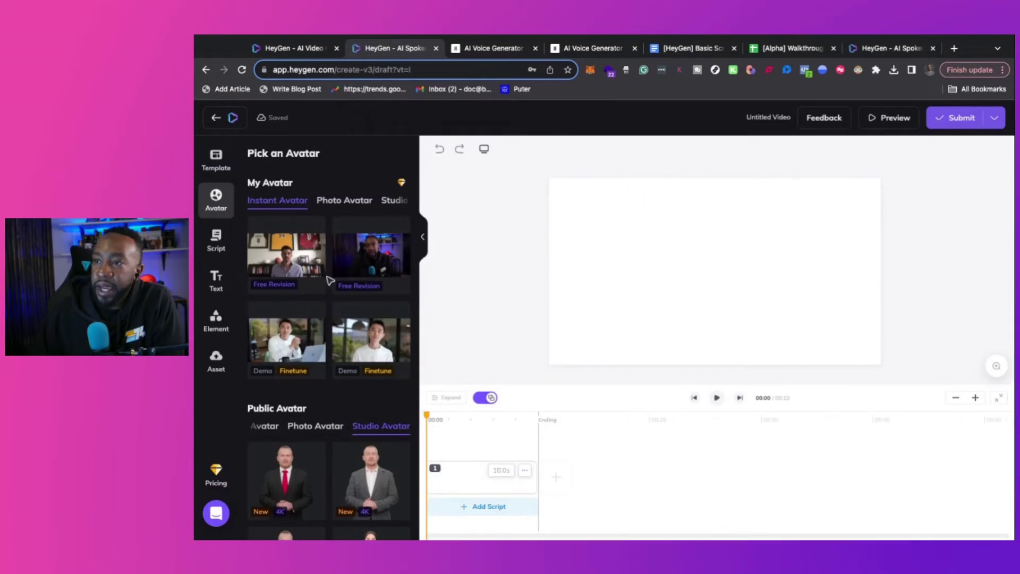
pyautogui.click(368, 265)
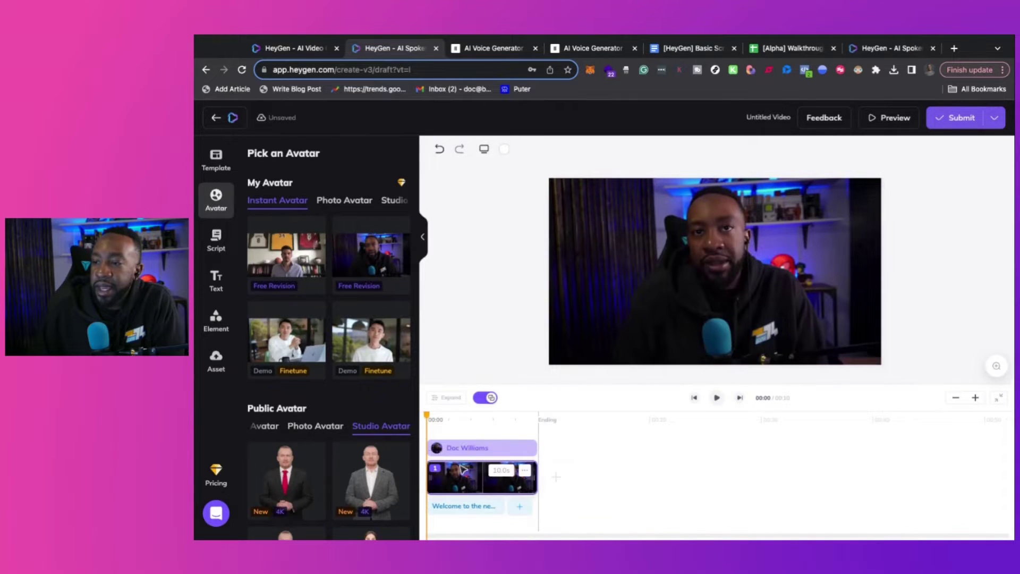
pyautogui.click(458, 454)
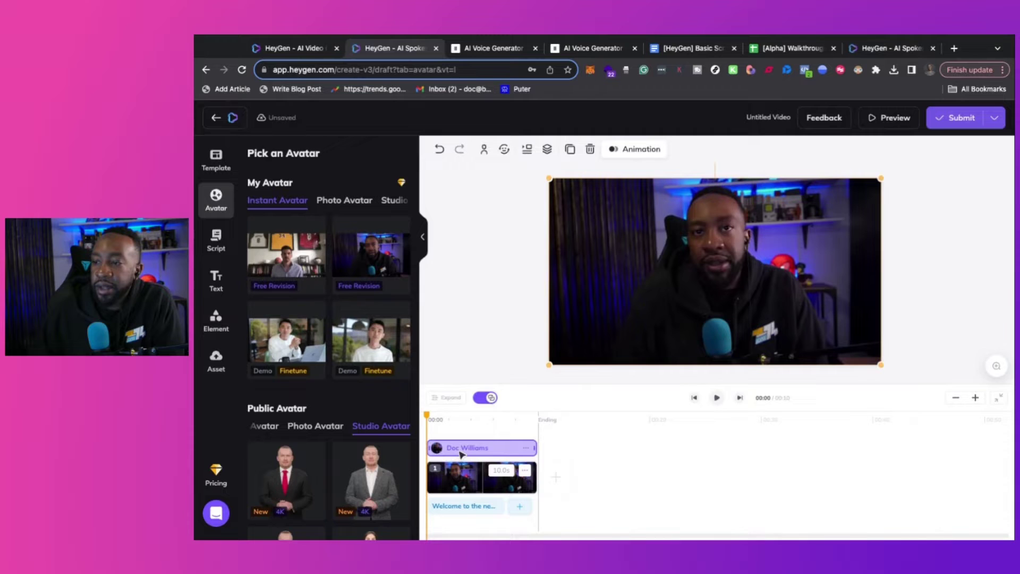
pyautogui.click(464, 512)
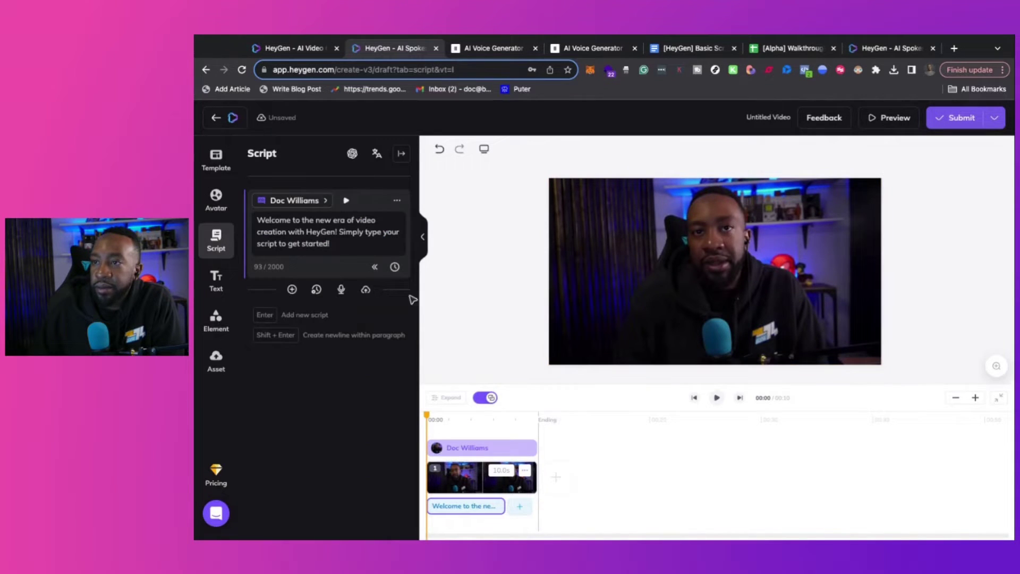
pyautogui.click(212, 206)
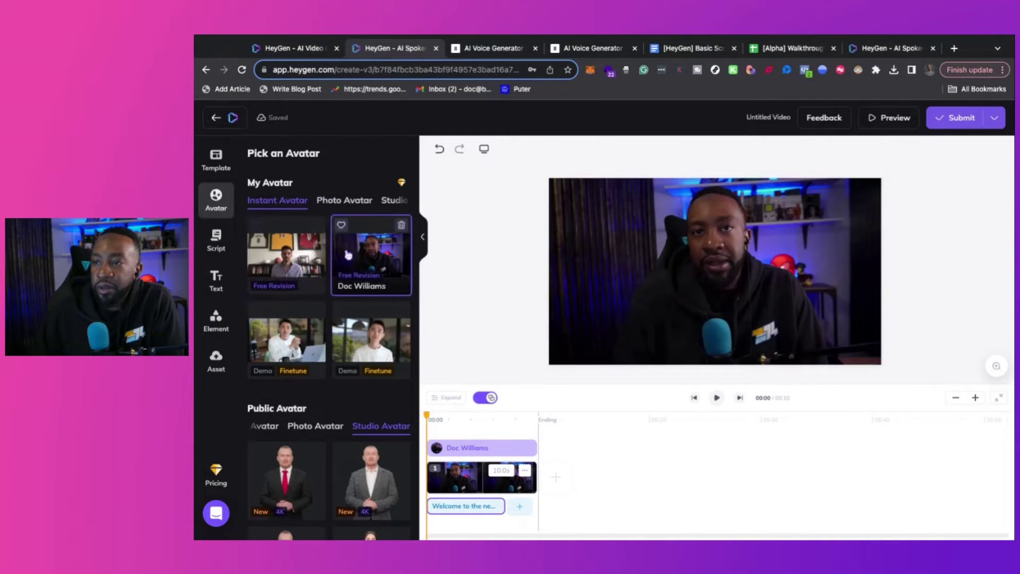
pyautogui.moveTo(356, 257)
pyautogui.click(216, 239)
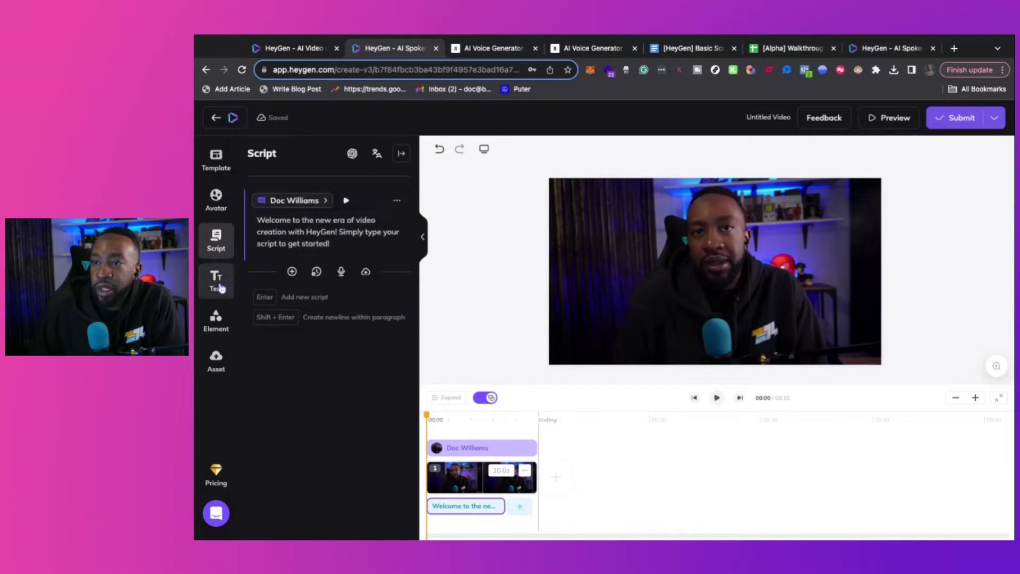
# Preview the Text, Element and Asset panels, then return to the video's Script panel
pyautogui.click(219, 284)
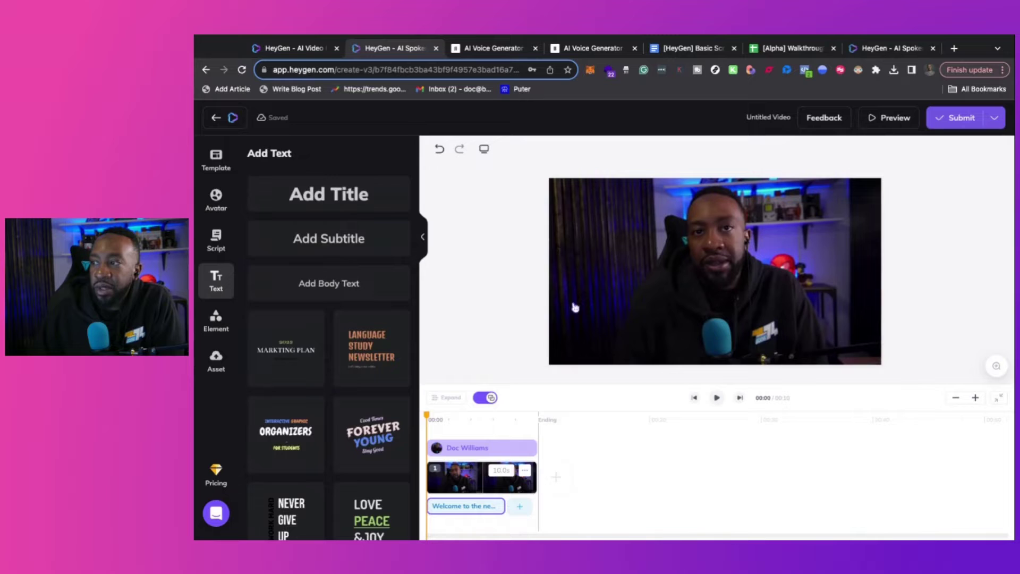
pyautogui.click(222, 315)
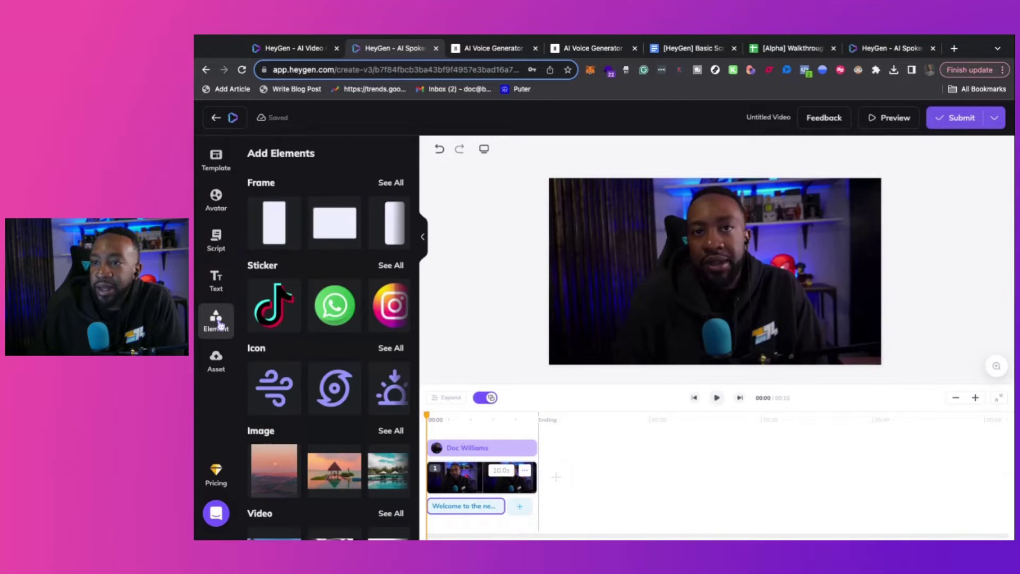
pyautogui.click(219, 368)
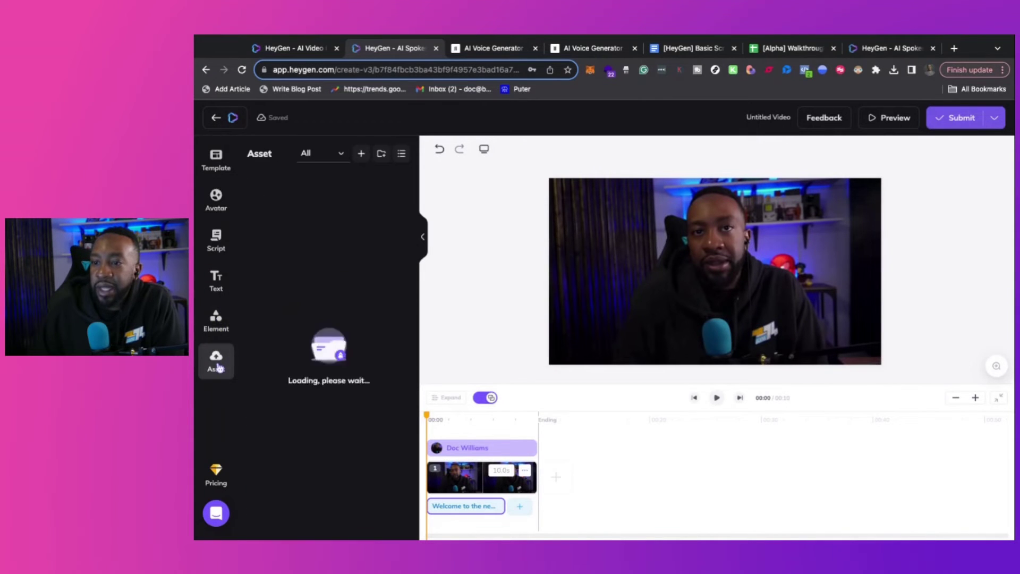
pyautogui.click(215, 251)
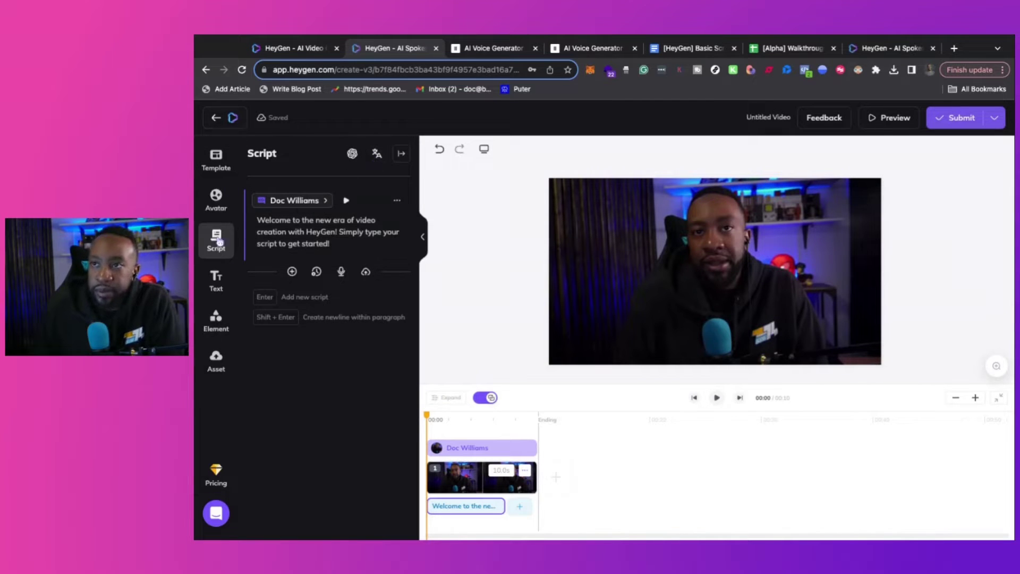
# Leave the editor for the AI Studio My Videos page and browse it
pyautogui.click(216, 118)
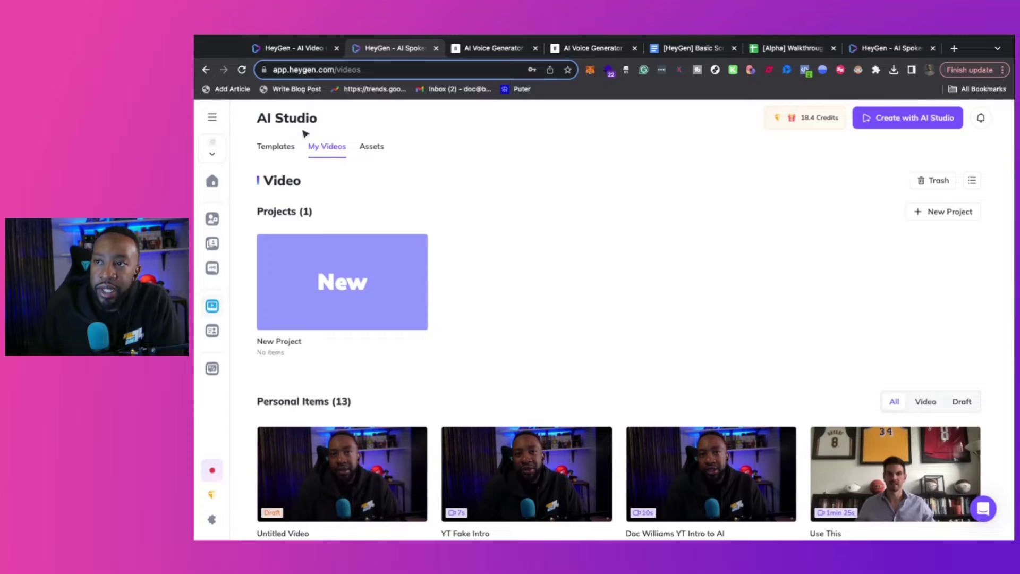
pyautogui.scroll(-3, 425, 319)
pyautogui.scroll(2, 524, 404)
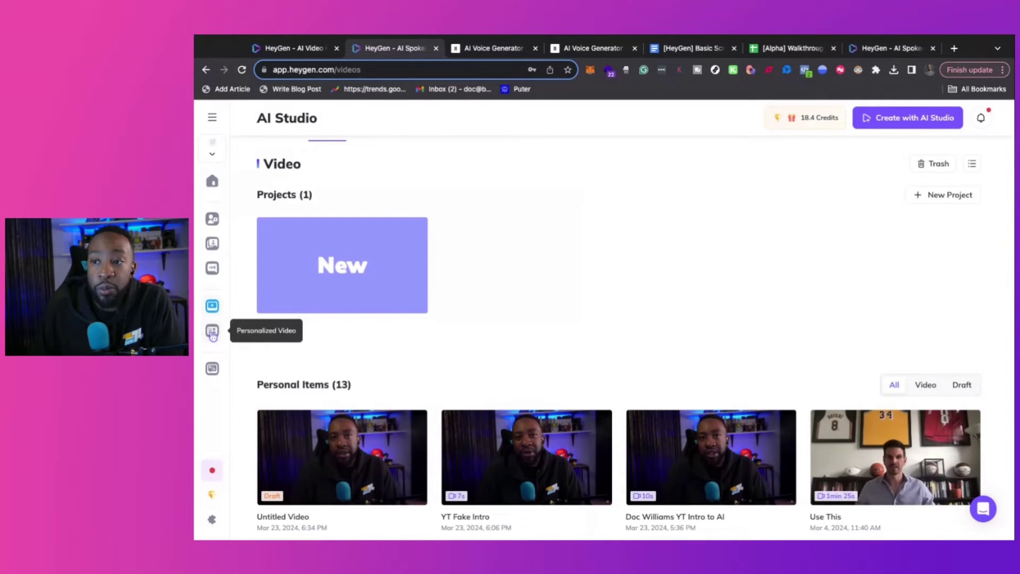
# Open Personalized Video and scroll down to its list of five projects
pyautogui.click(213, 332)
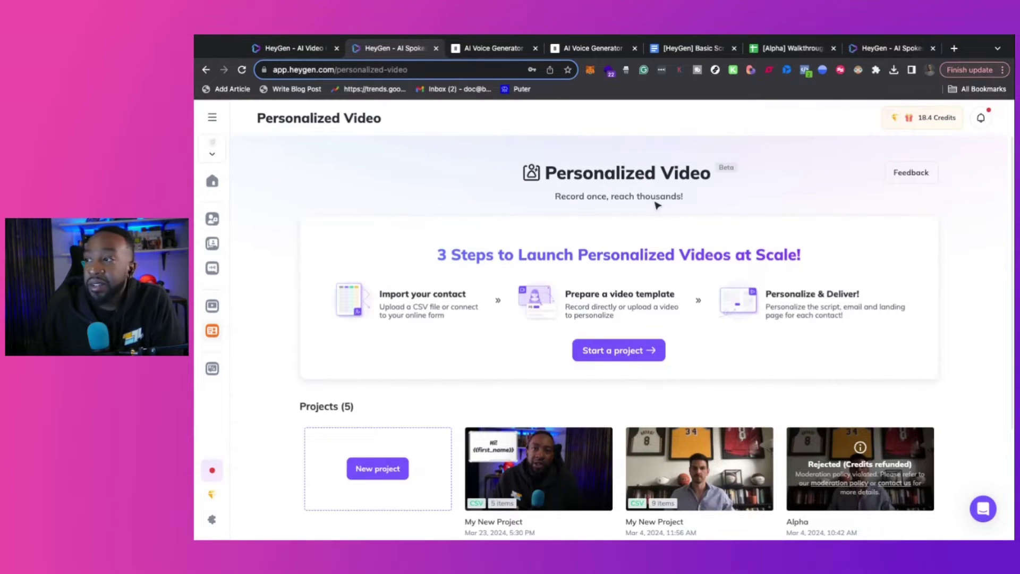
pyautogui.scroll(-1, 657, 206)
pyautogui.scroll(-1, 657, 207)
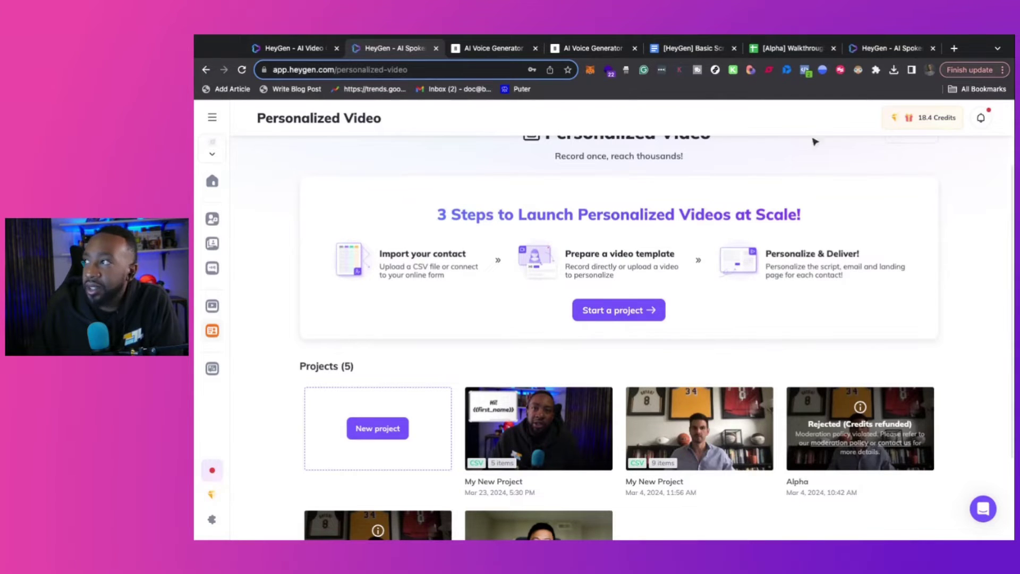
pyautogui.click(792, 48)
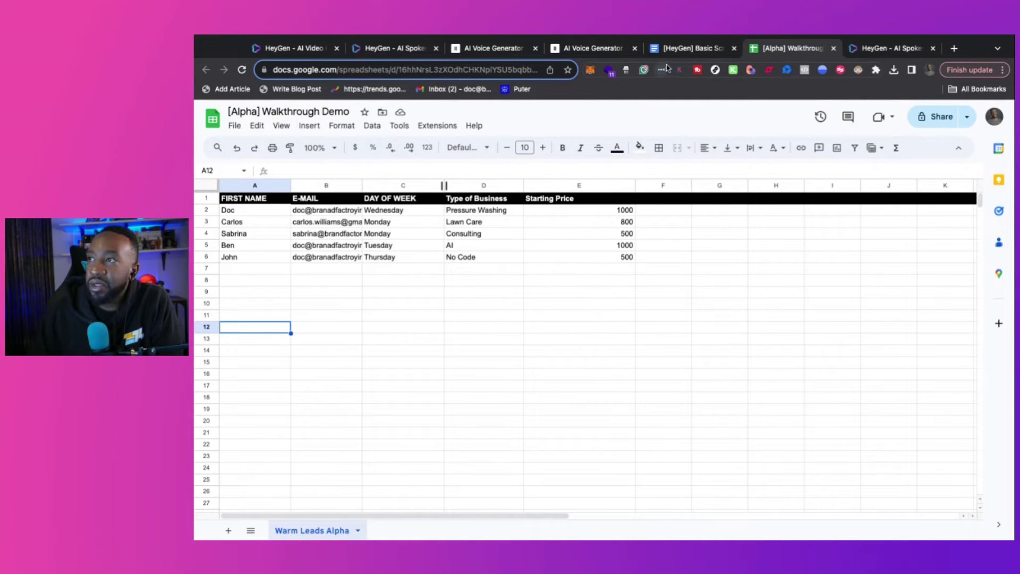
pyautogui.click(382, 49)
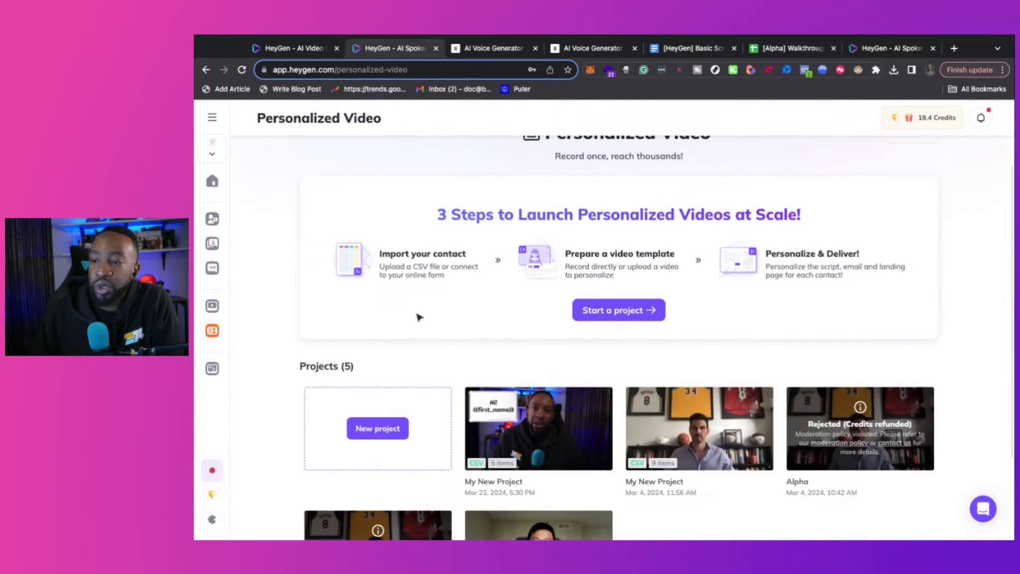
# Start a new personalized video project and browse its four templates, including Use the original video
pyautogui.click(399, 429)
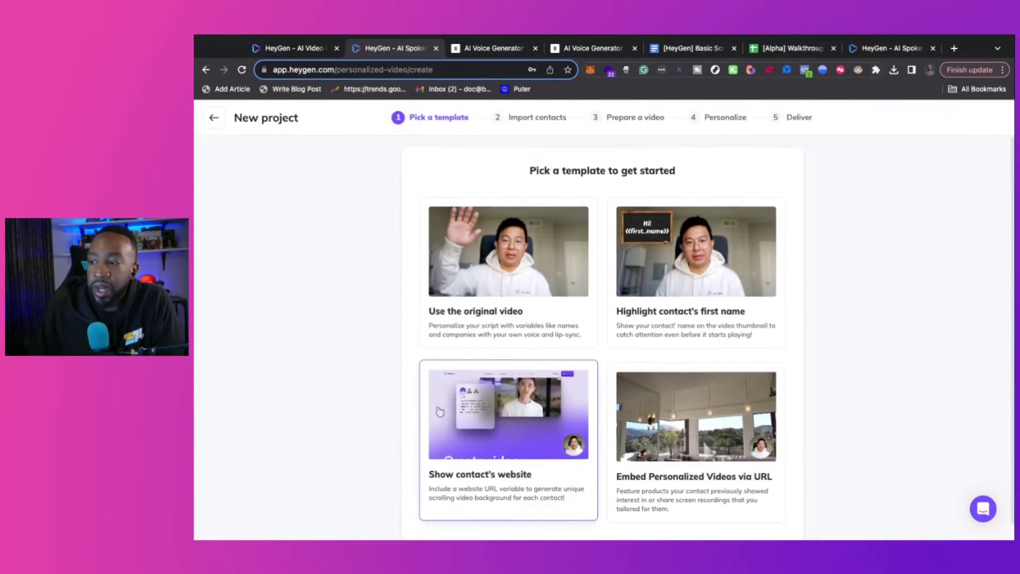
pyautogui.scroll(-1, 435, 409)
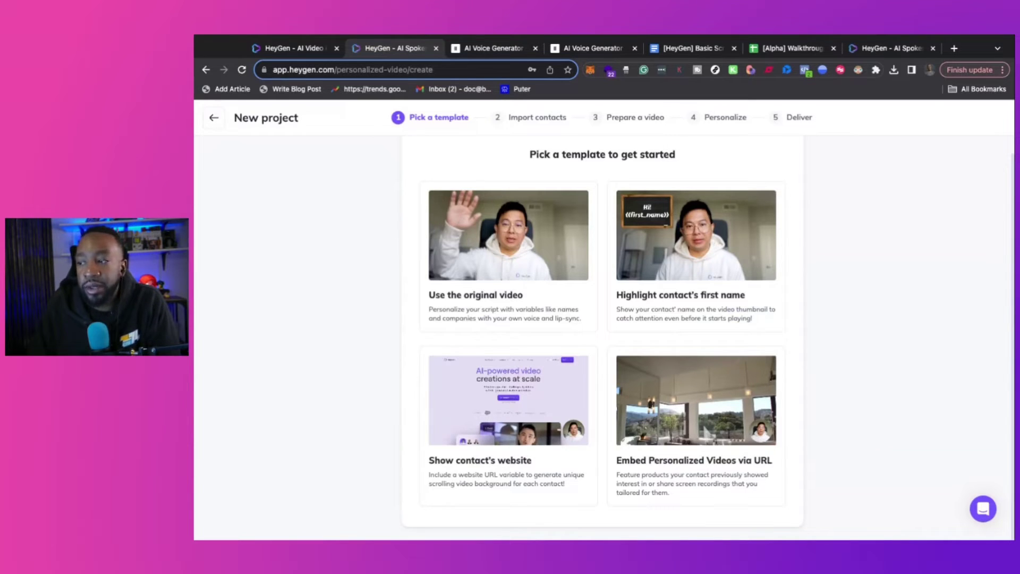
pyautogui.scroll(1, 626, 390)
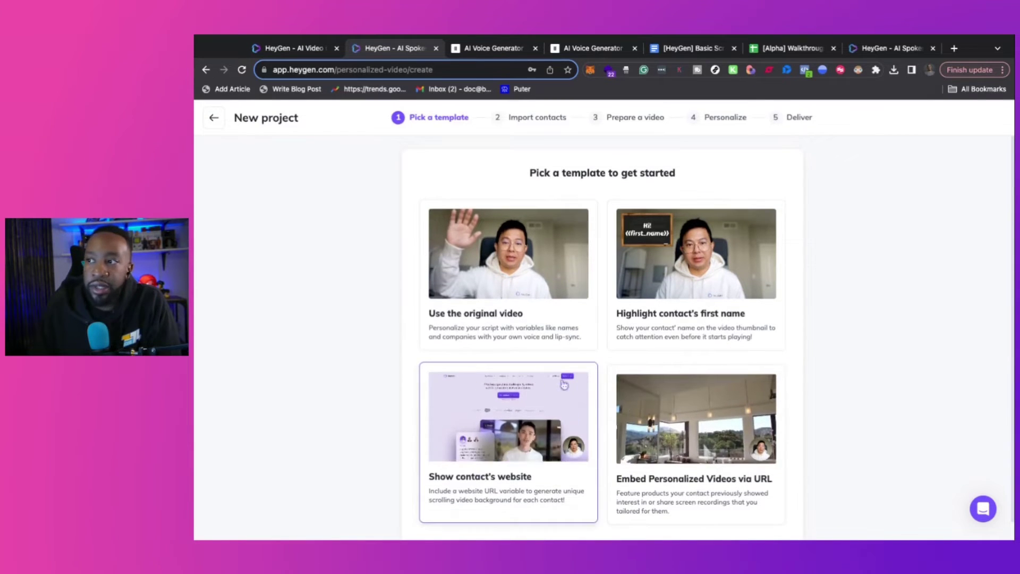
# Choose the 'Use the original video' template and look through the Import contacts options
pyautogui.click(528, 302)
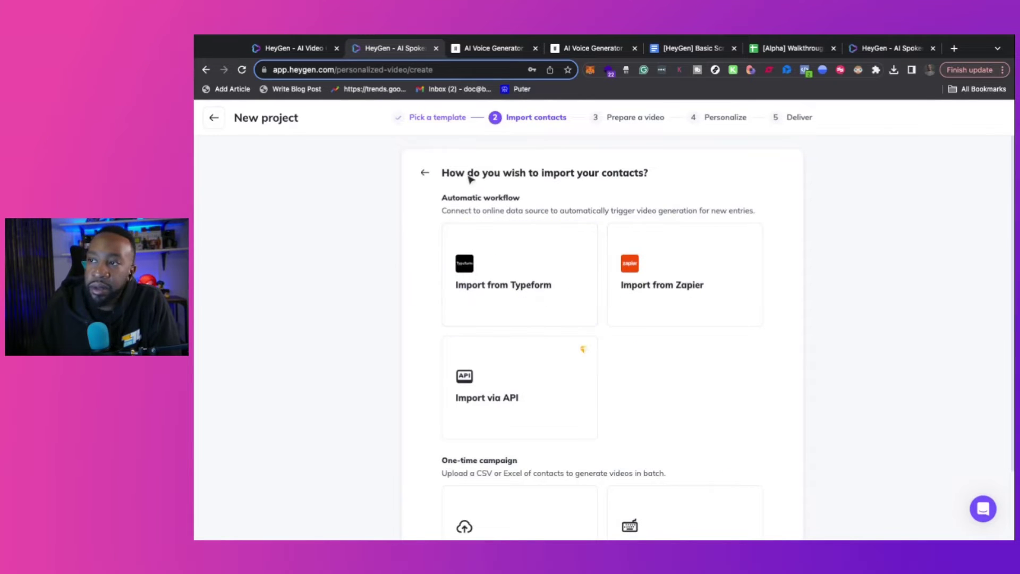
pyautogui.scroll(-1, 595, 212)
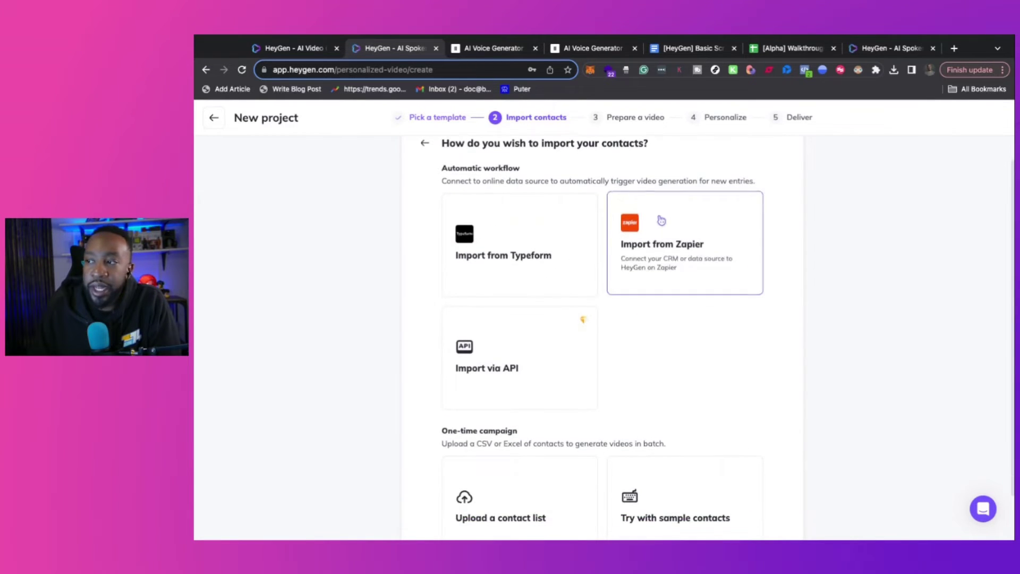
pyautogui.moveTo(587, 311)
pyautogui.scroll(-2, 633, 332)
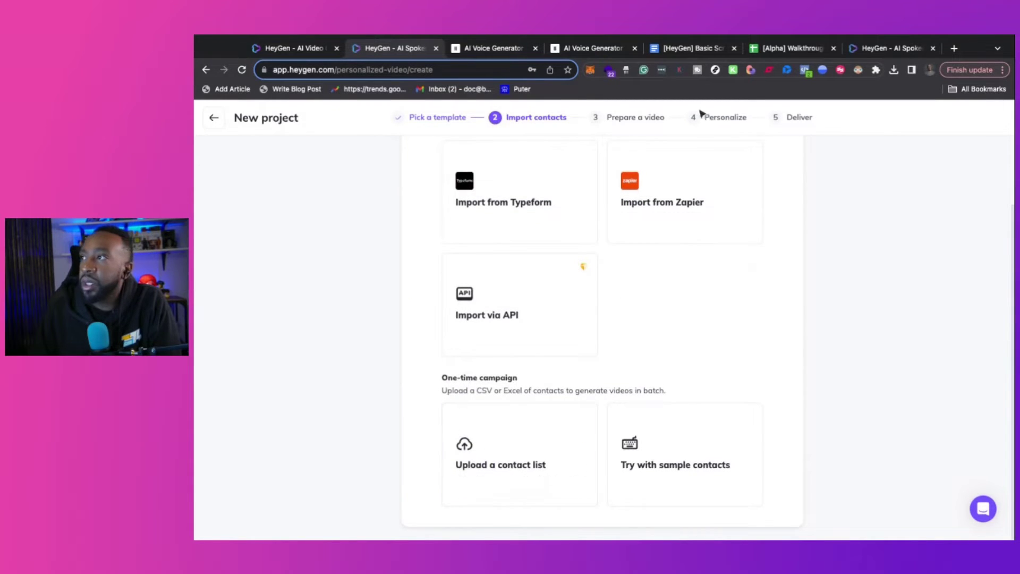
# Download the contact spreadsheet from Google Sheets as a .csv file, then return to HeyGen
pyautogui.click(789, 49)
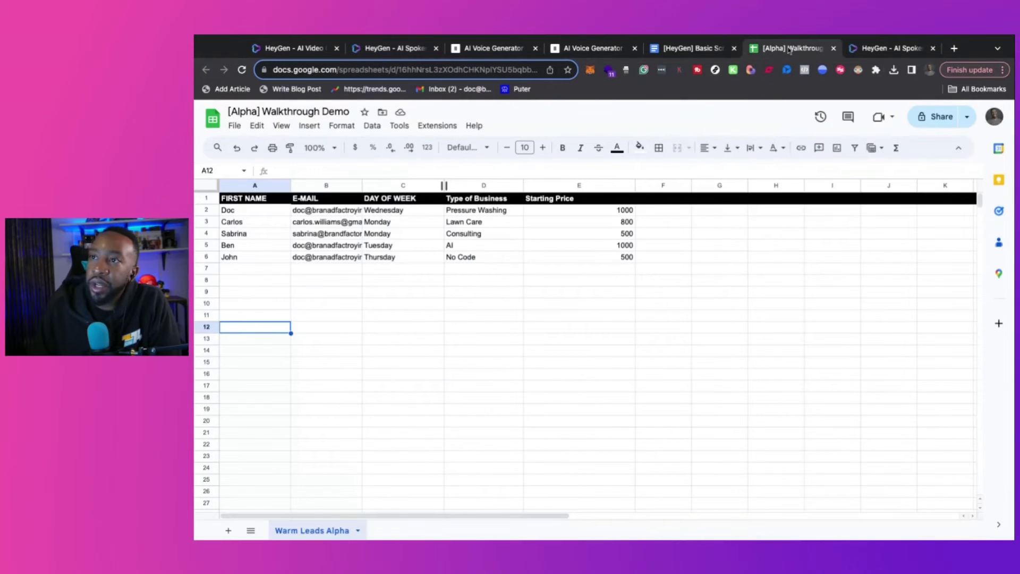
pyautogui.click(236, 126)
pyautogui.moveTo(323, 269)
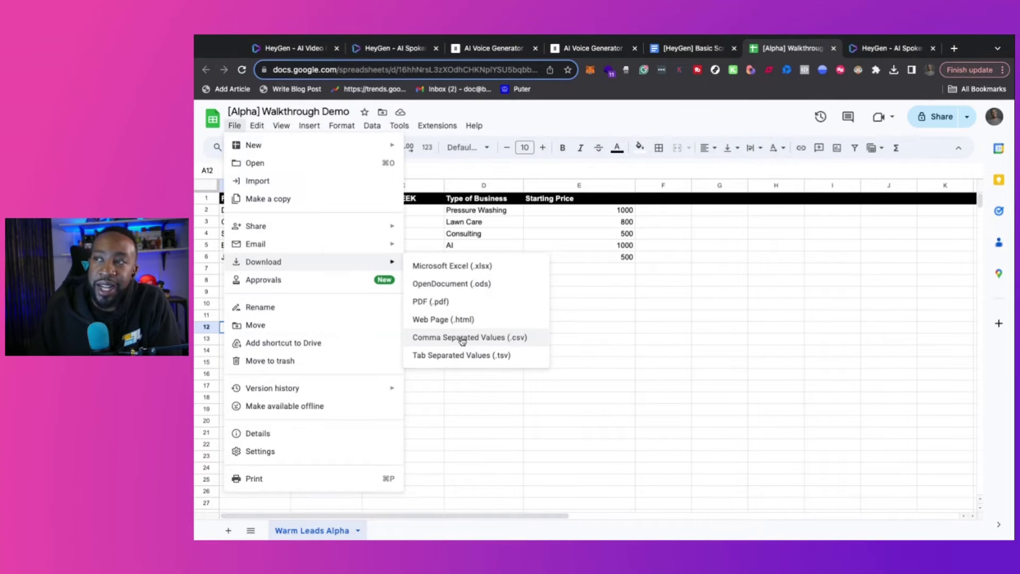
pyautogui.click(319, 49)
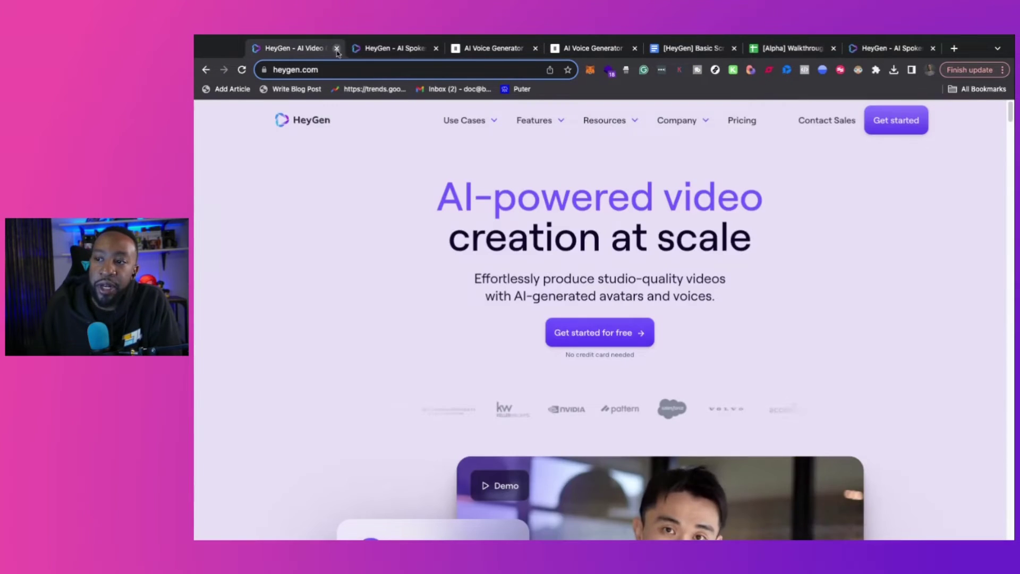
# Close the spare HeyGen homepage tab and upload the contact CSV as the contact list
pyautogui.click(337, 48)
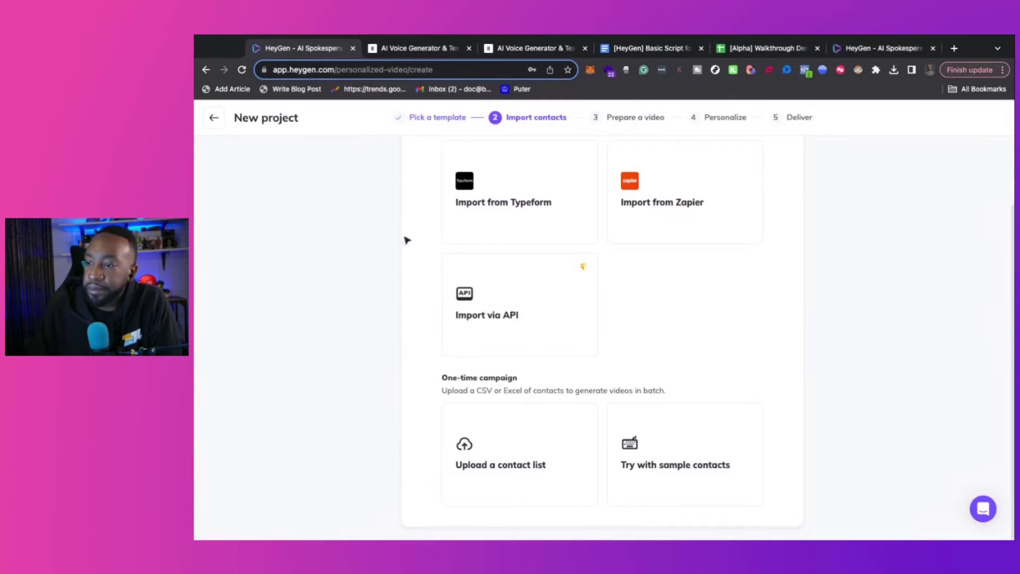
pyautogui.click(519, 440)
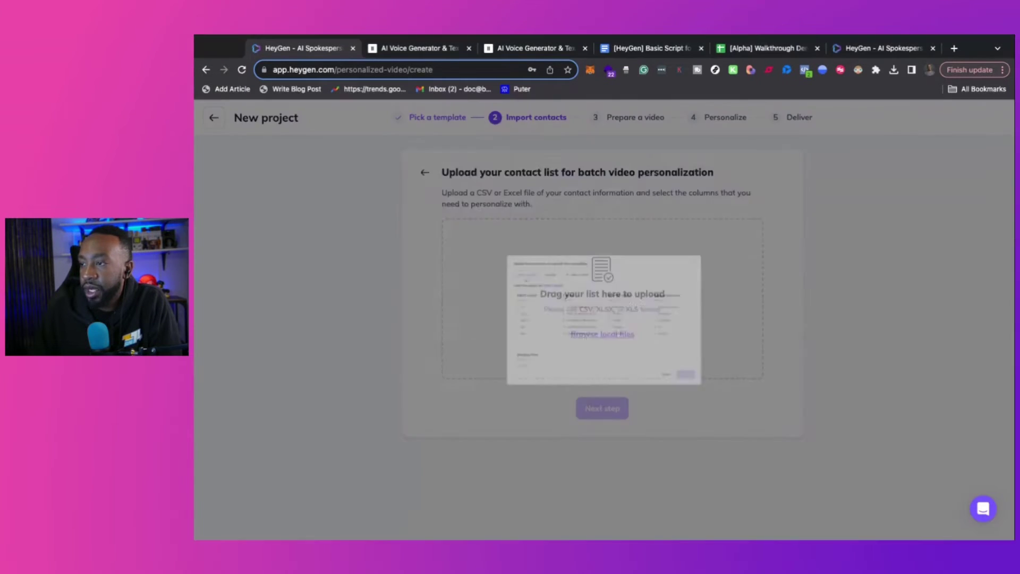
pyautogui.moveTo(604, 319); pyautogui.dragTo(562, 359)
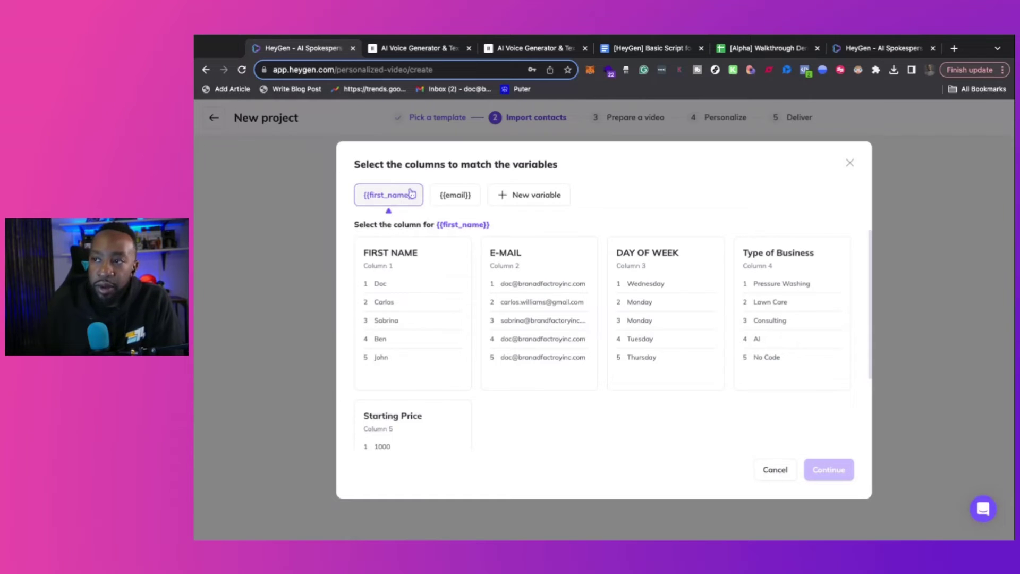
# Map FIRST NAME and E-MAIL, and create day_of_week, type_of_business and starting_price variables
pyautogui.click(386, 284)
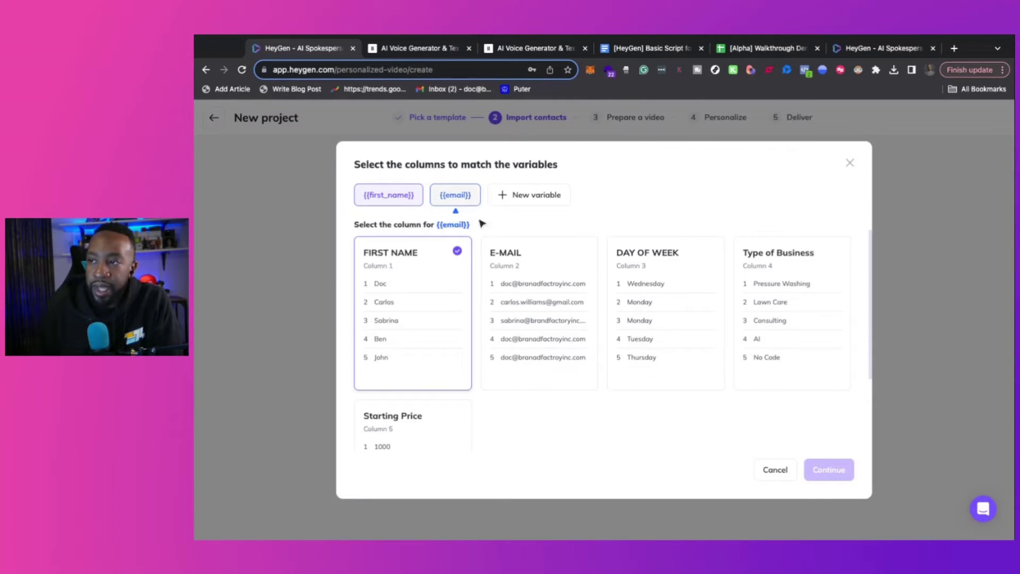
pyautogui.click(511, 264)
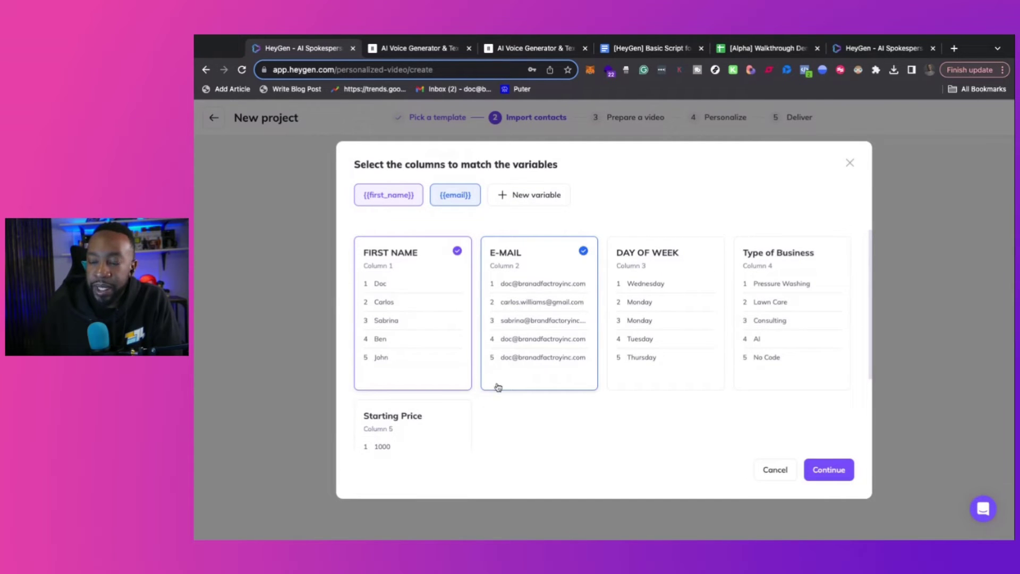
pyautogui.click(516, 203)
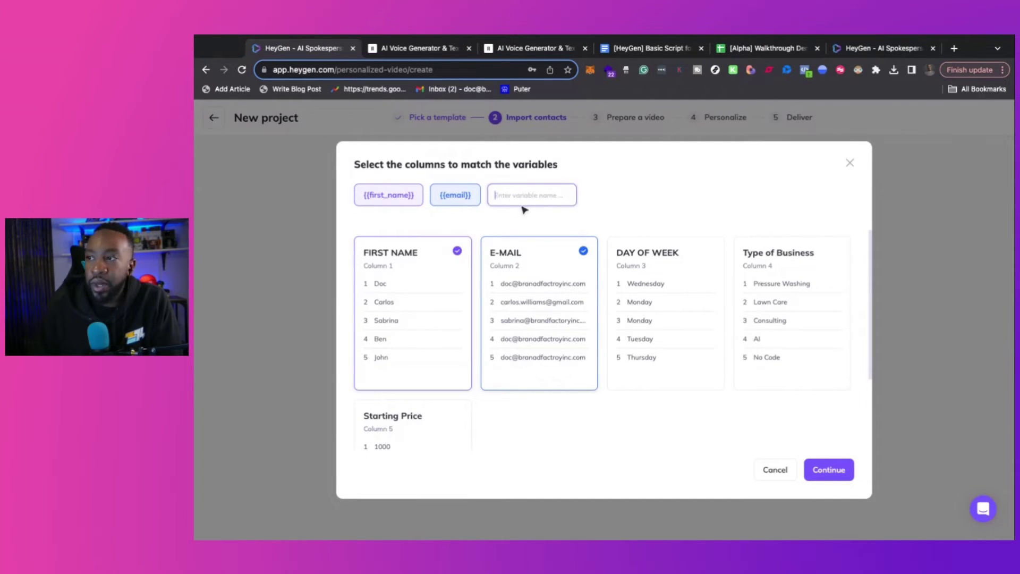
pyautogui.write('do')
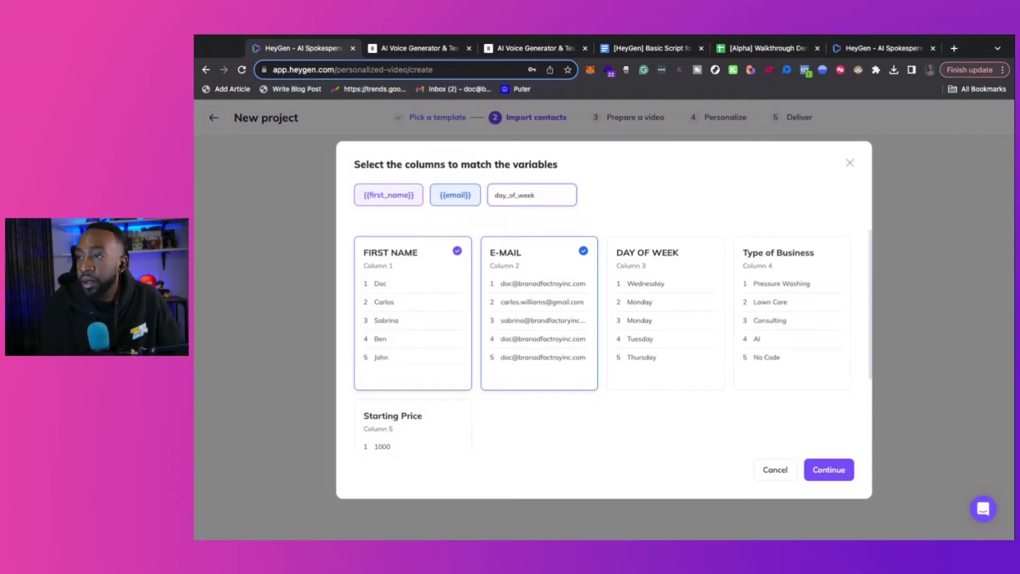
pyautogui.press('Return')
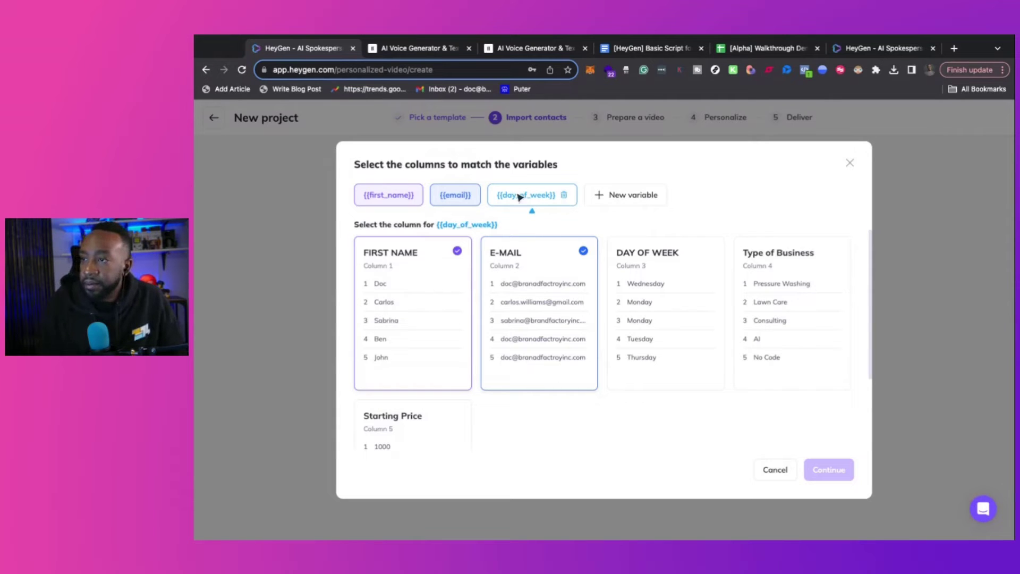
pyautogui.click(628, 198)
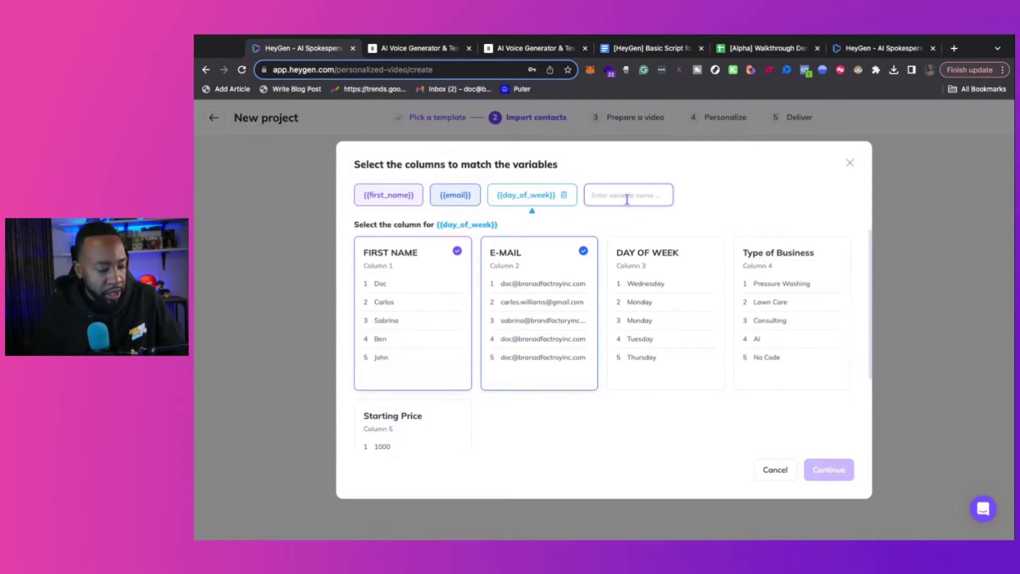
pyautogui.write('type_of_b')
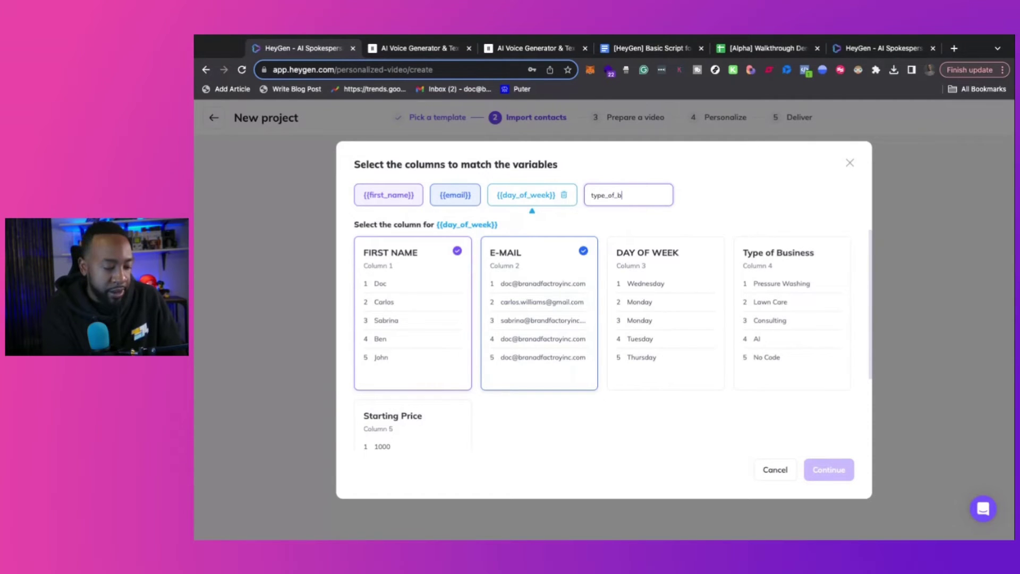
pyautogui.write('usiness')
pyautogui.press('Return')
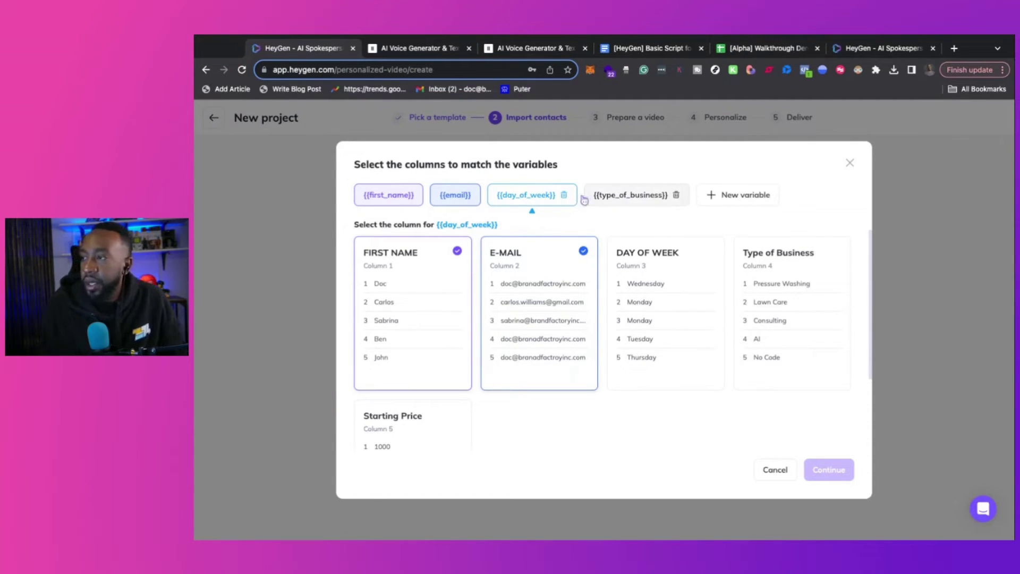
pyautogui.click(723, 195)
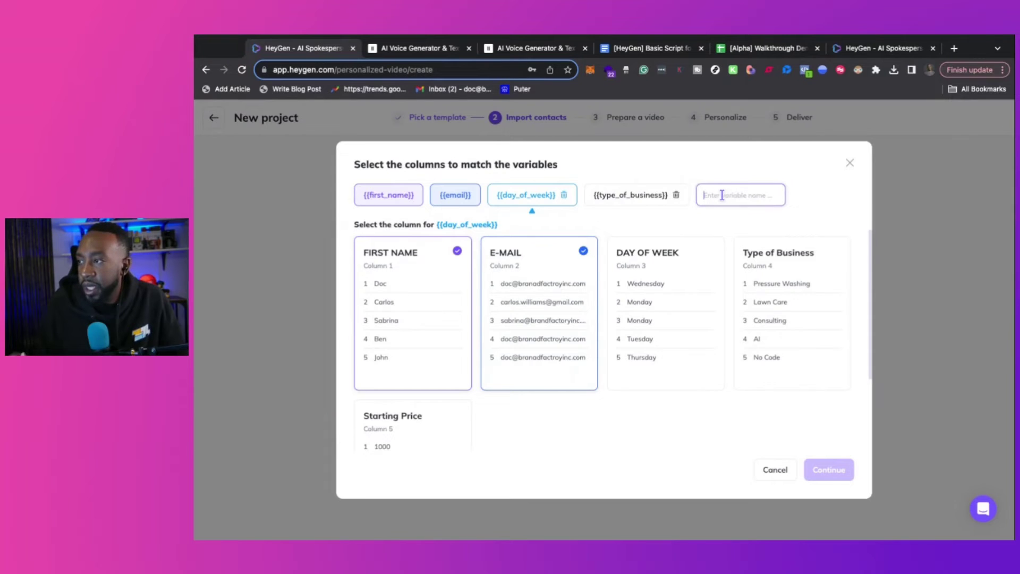
pyautogui.write('starting_price')
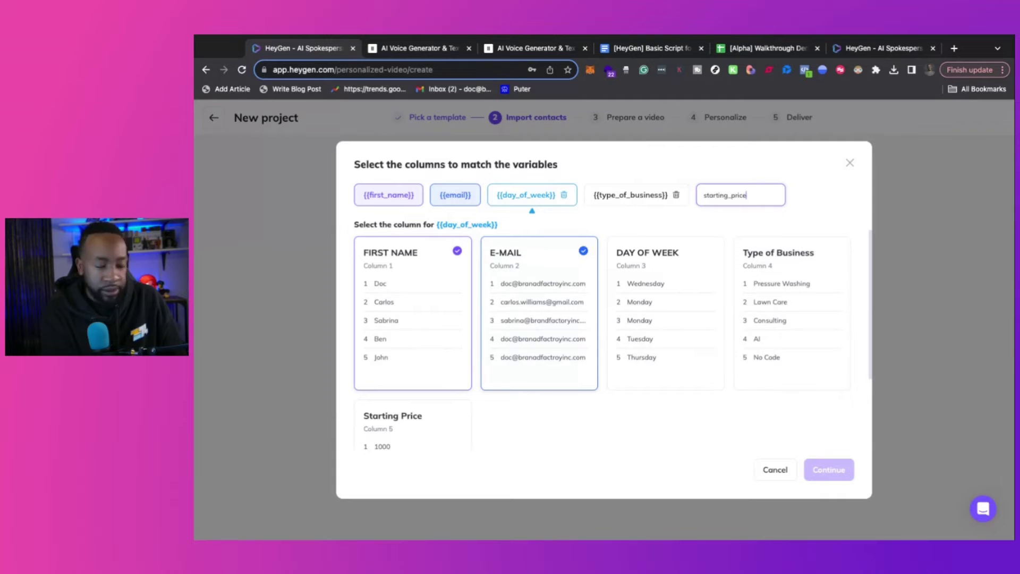
pyautogui.press('Return')
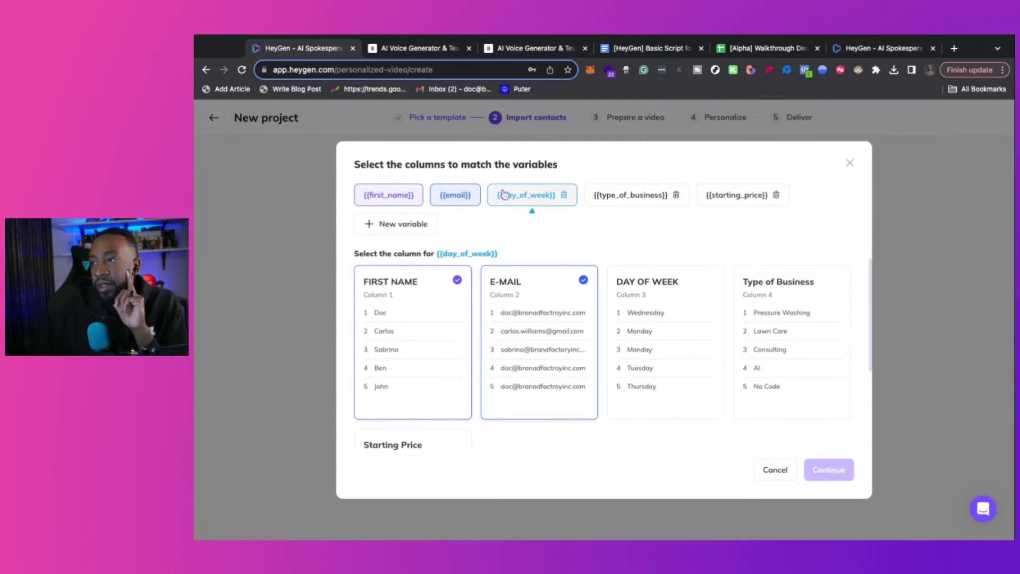
# Map Day of Week, Starting Price and Type of Business columns to their variables and confirm
pyautogui.click(662, 280)
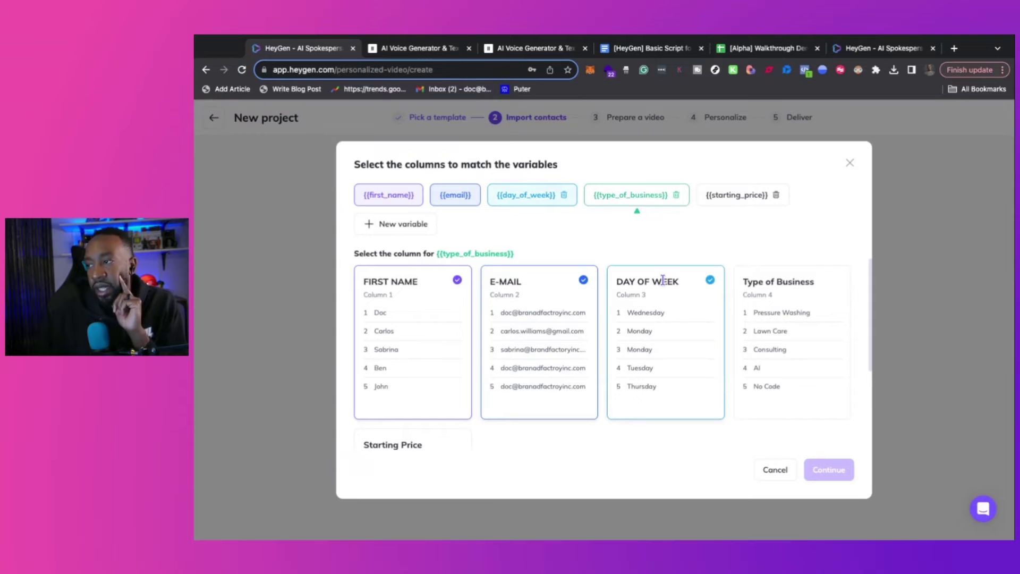
pyautogui.click(730, 200)
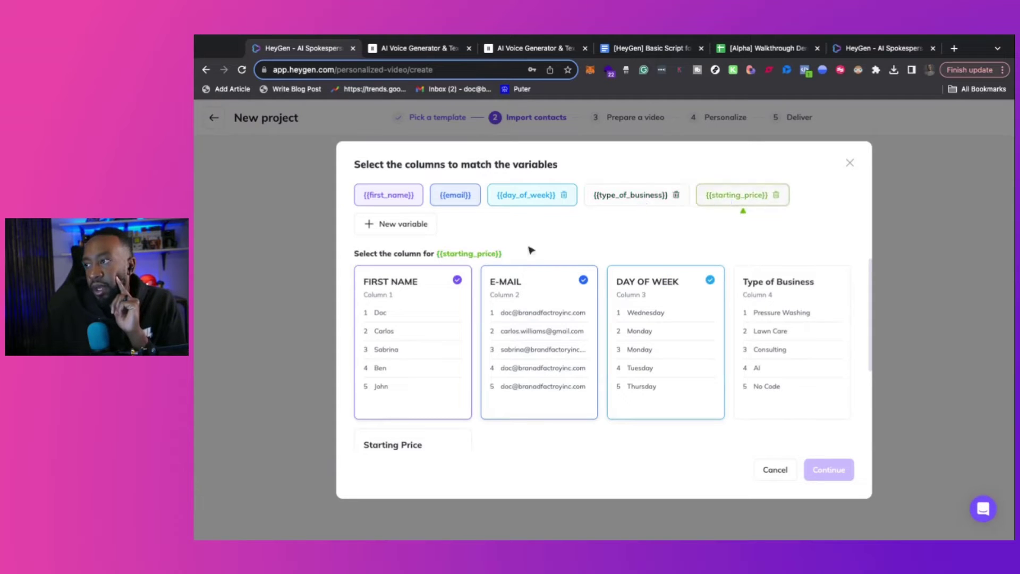
pyautogui.click(389, 446)
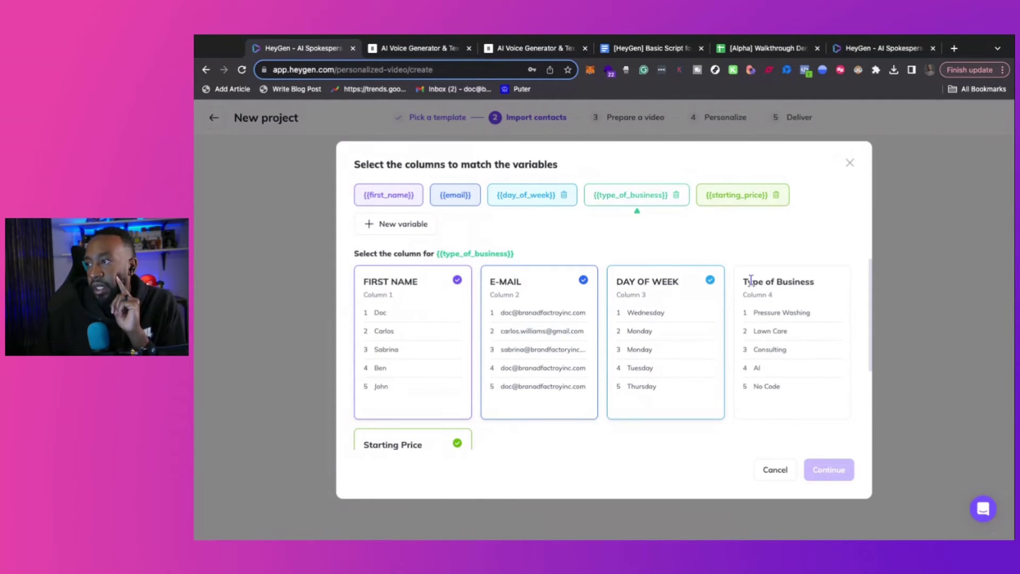
pyautogui.click(767, 288)
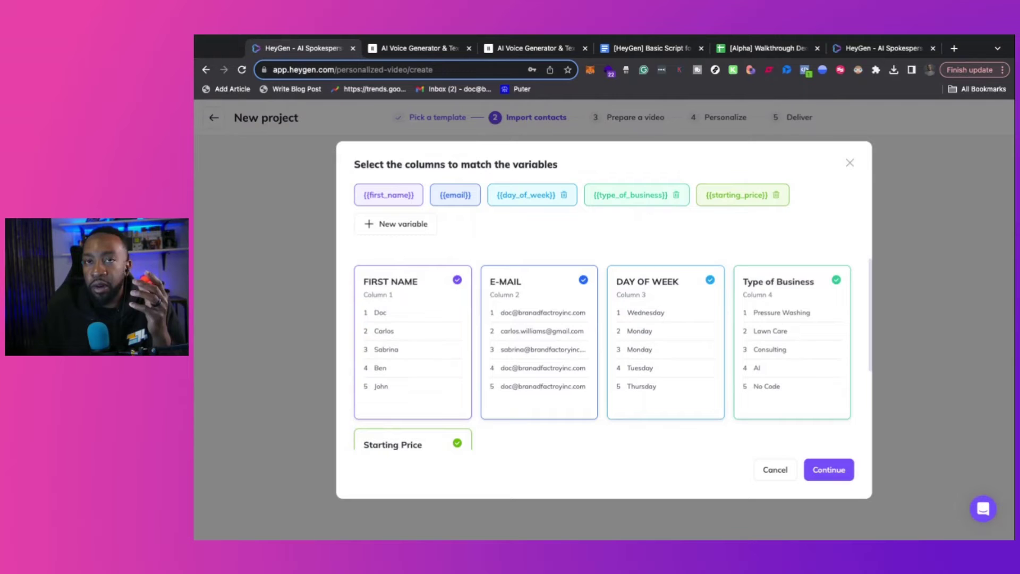
pyautogui.click(825, 470)
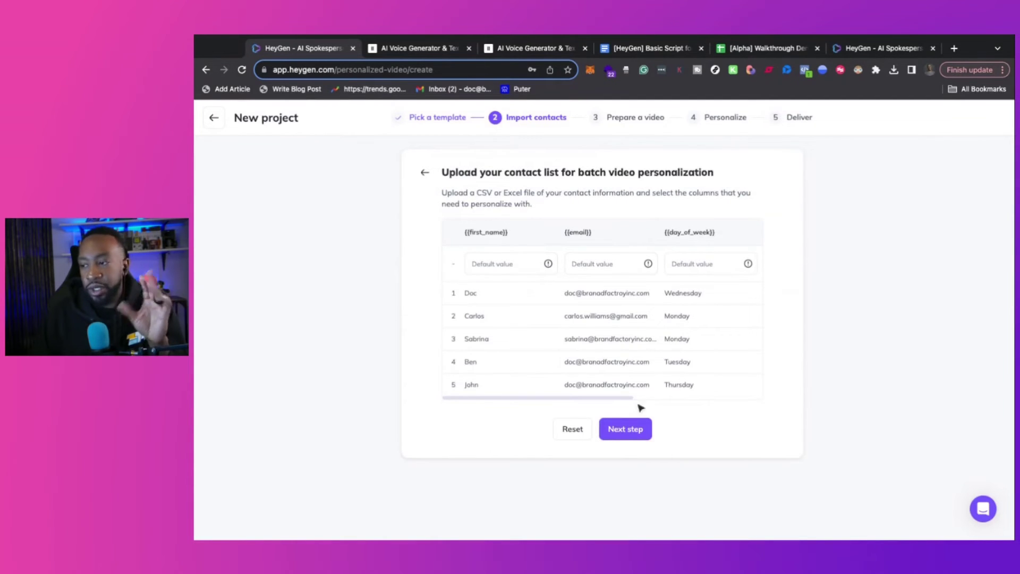
# Back out of the wizard to the projects list and open My New Project's five completed videos
pyautogui.click(621, 430)
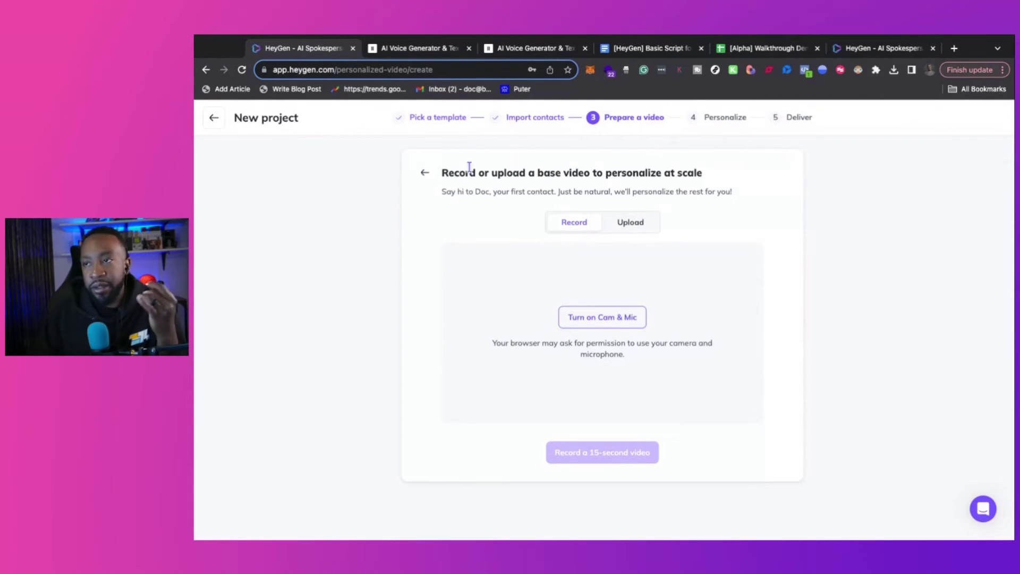
pyautogui.click(425, 176)
pyautogui.click(424, 176)
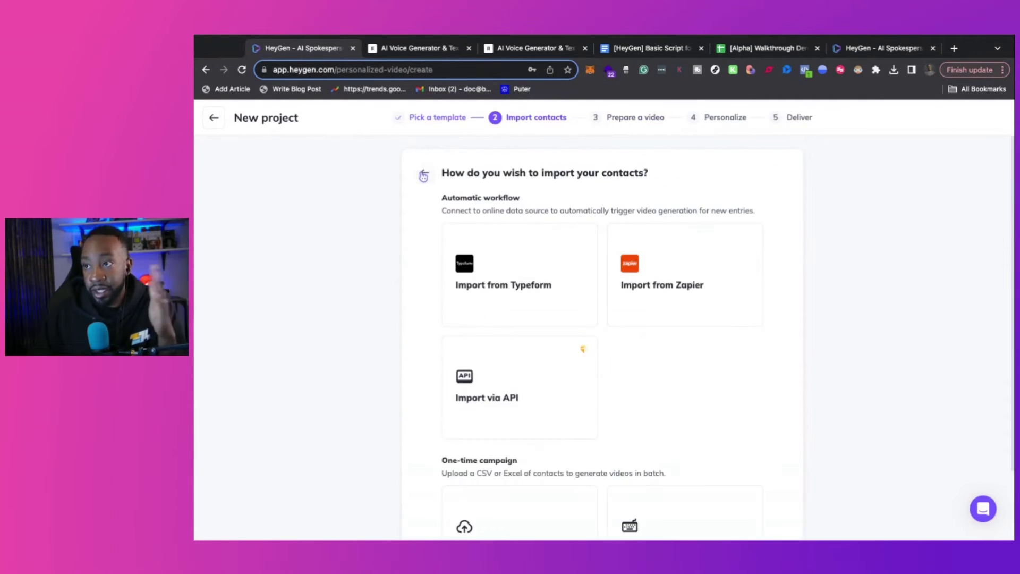
pyautogui.click(424, 176)
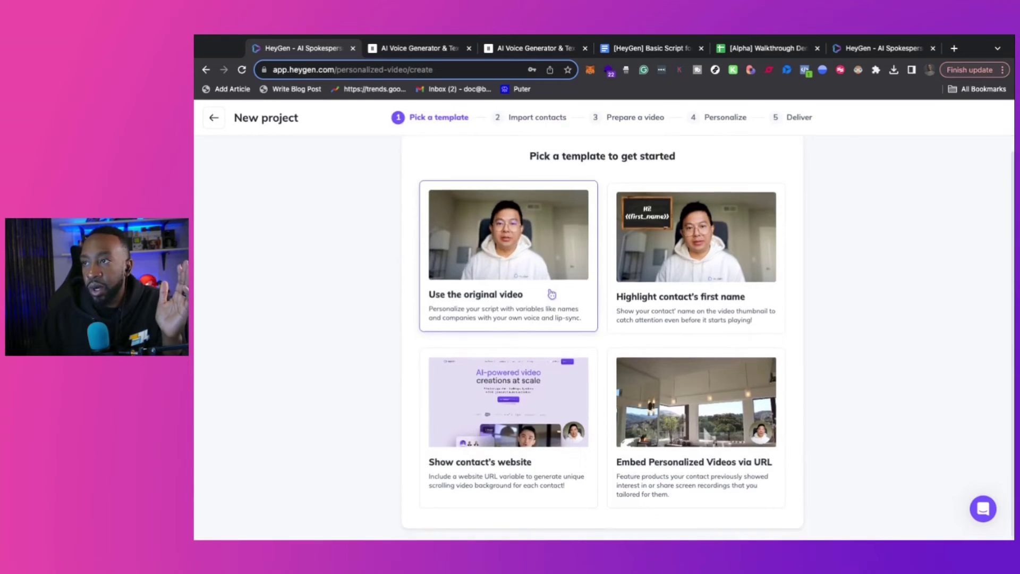
pyautogui.click(221, 119)
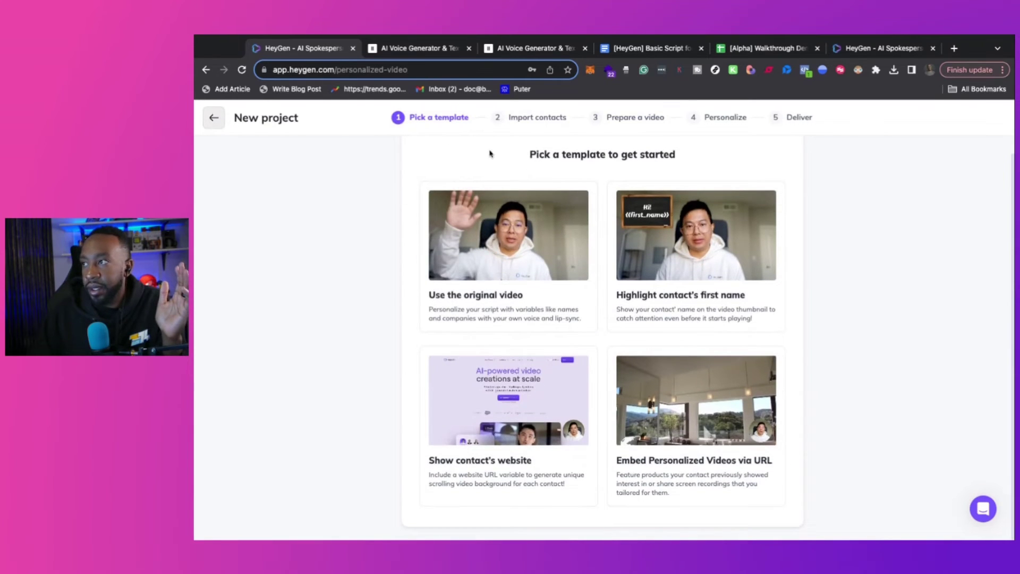
pyautogui.scroll(-2, 584, 372)
pyautogui.click(590, 393)
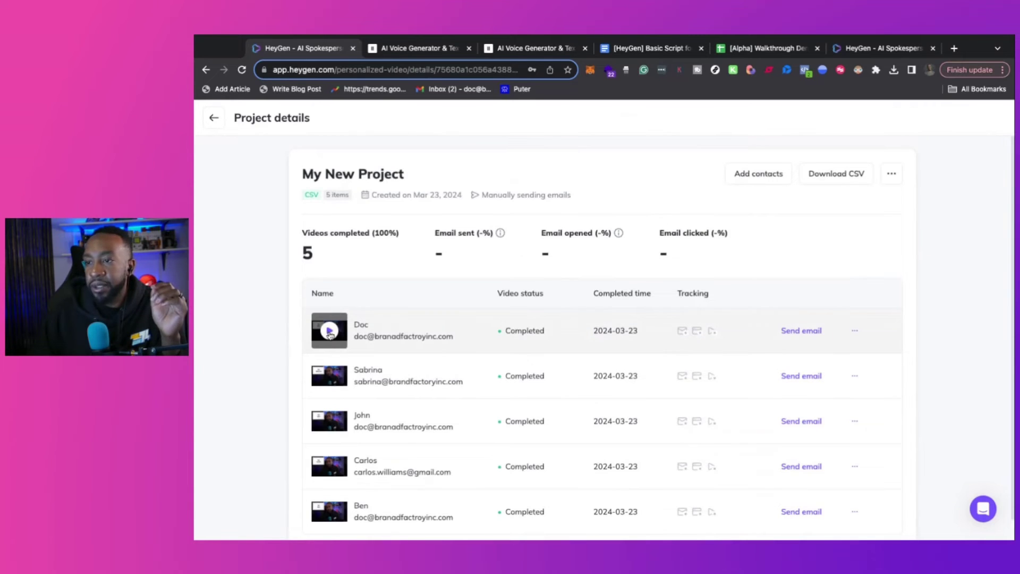
pyautogui.click(329, 331)
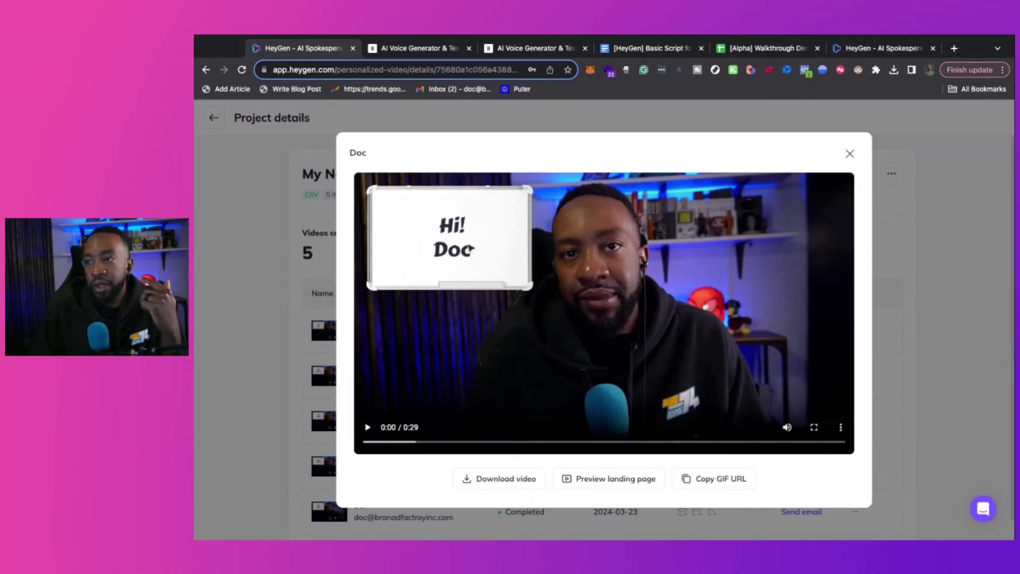
pyautogui.click(369, 429)
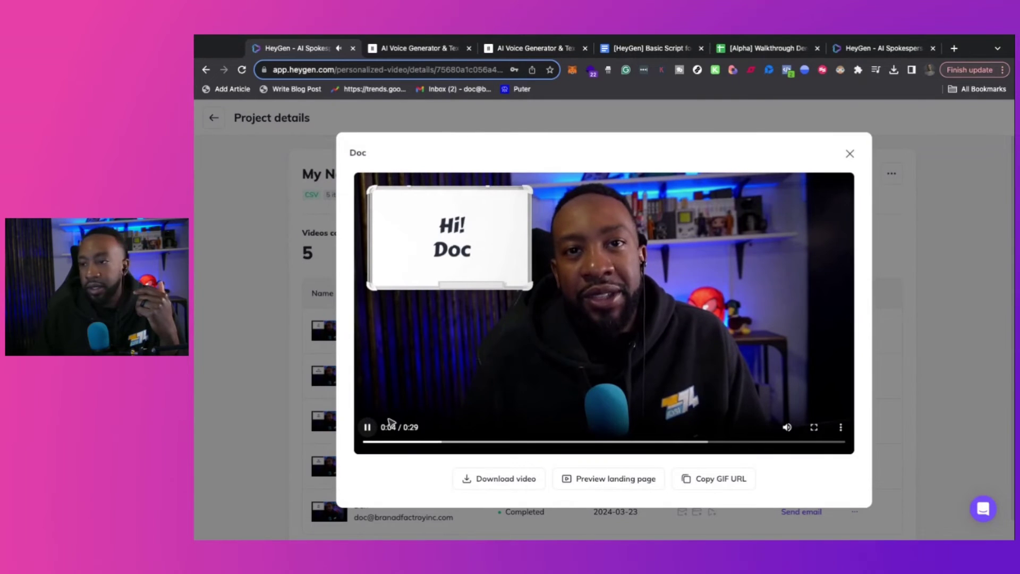
pyautogui.click(368, 427)
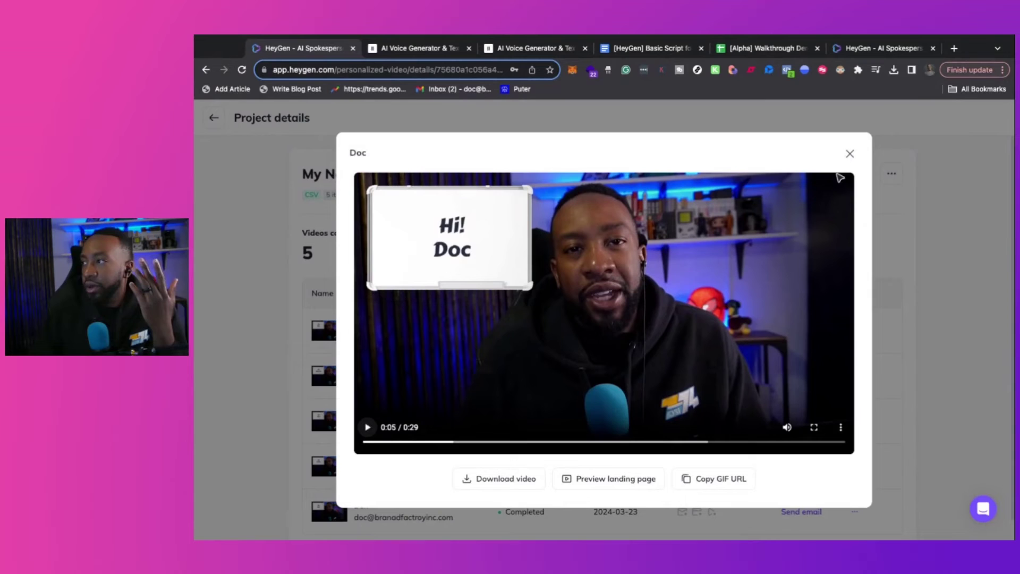
pyautogui.click(849, 154)
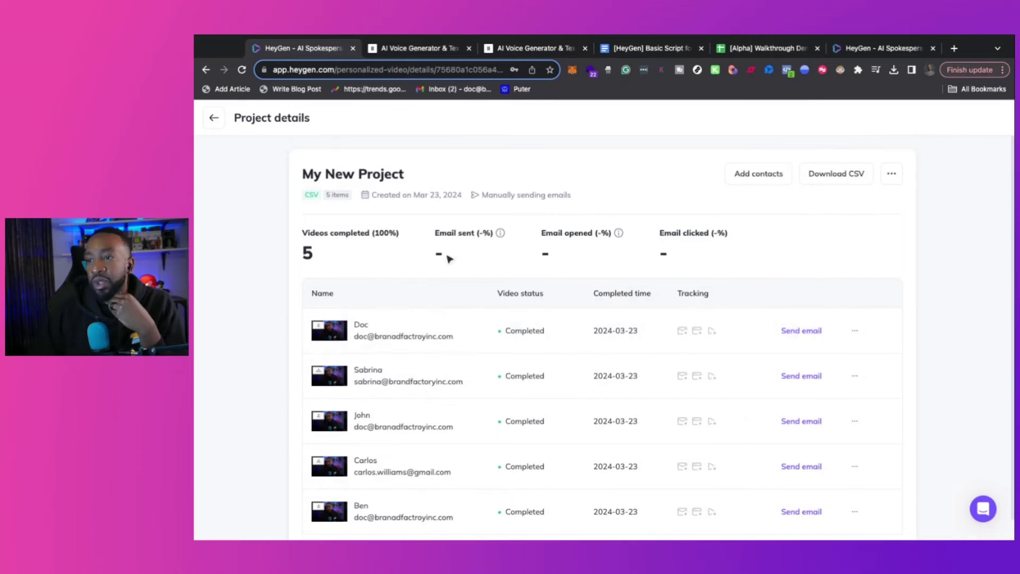
# Send the personalized video by email to the second contact in the list
pyautogui.click(811, 381)
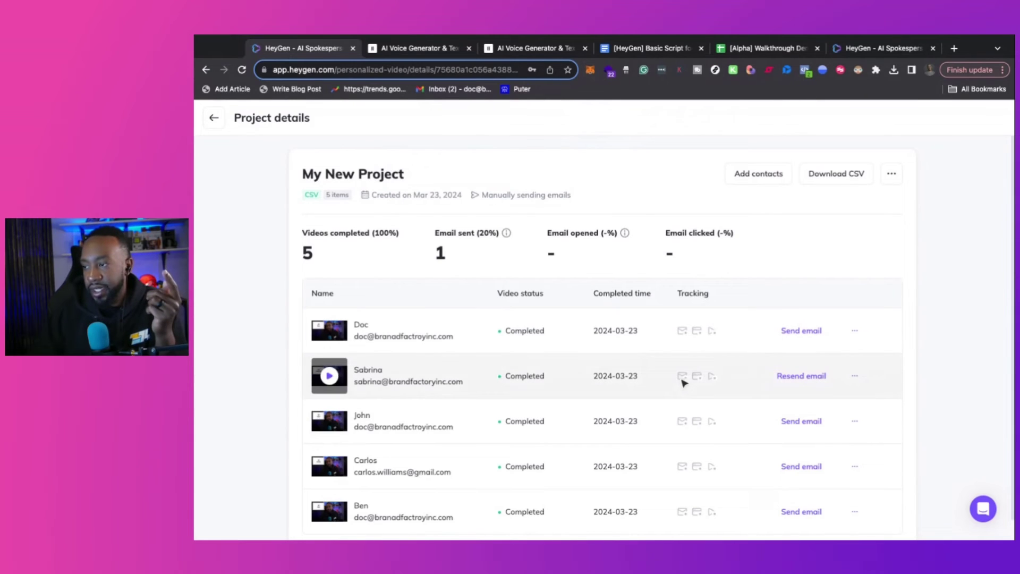
pyautogui.moveTo(685, 378)
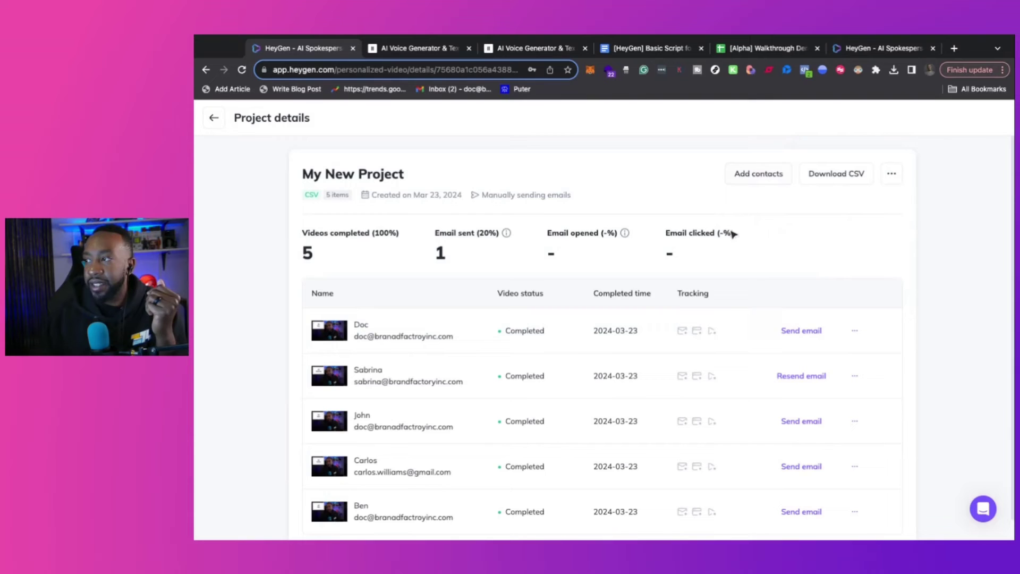
pyautogui.moveTo(765, 173)
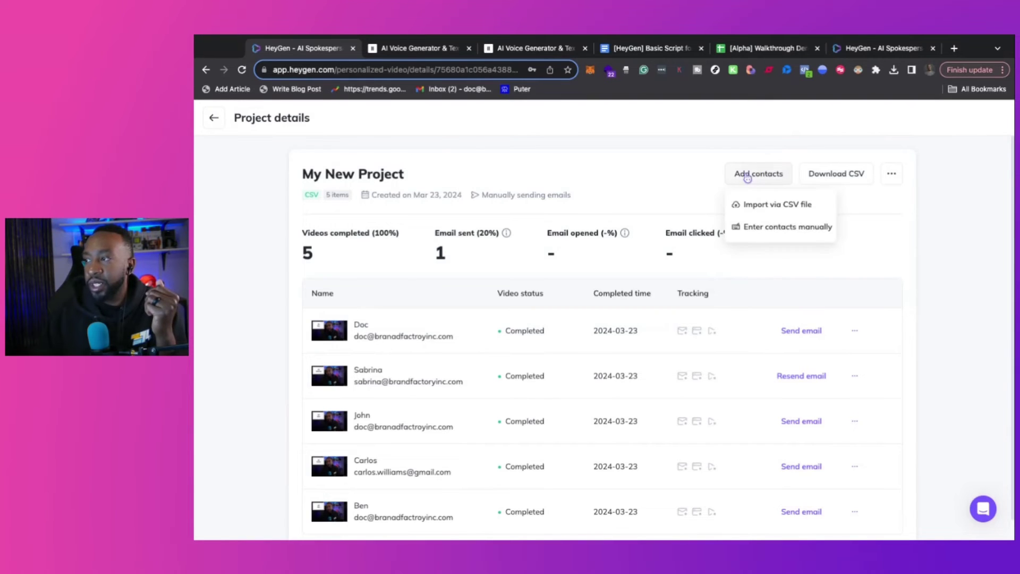
pyautogui.click(749, 226)
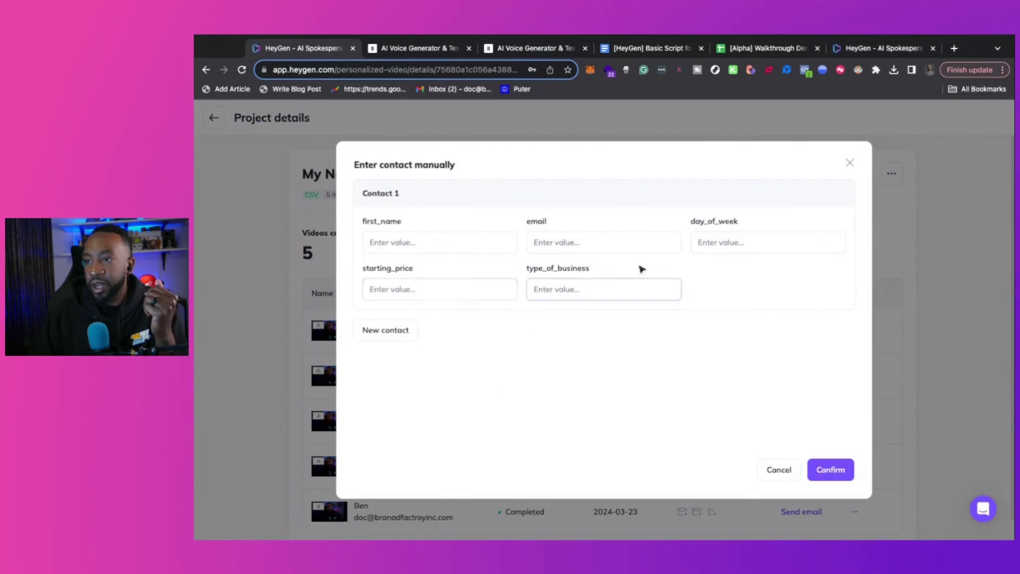
pyautogui.click(850, 163)
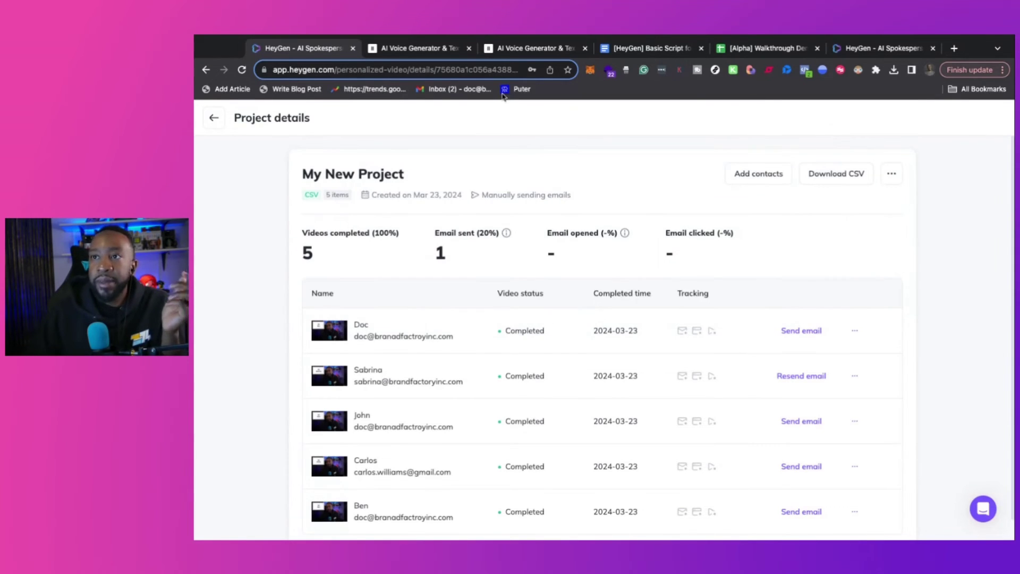
# Go from the projects list to Home and open the 7-second YT Fake Intro video
pyautogui.click(212, 120)
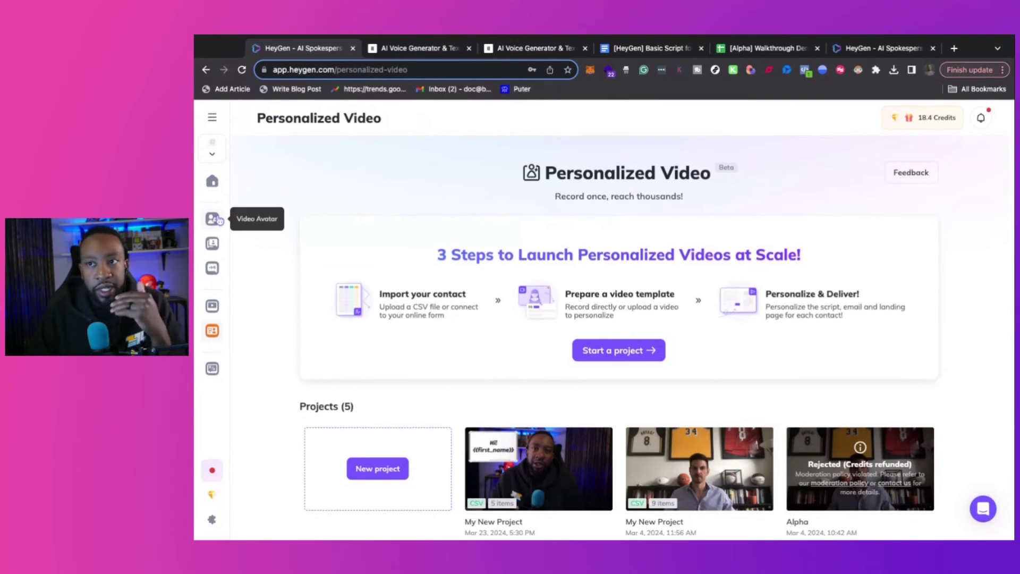
pyautogui.click(219, 220)
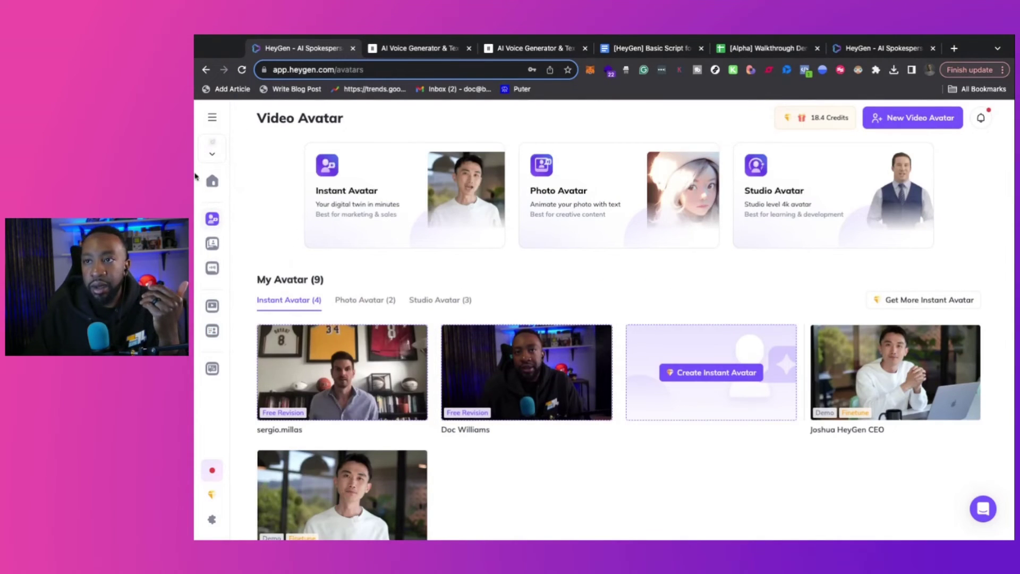
pyautogui.click(212, 182)
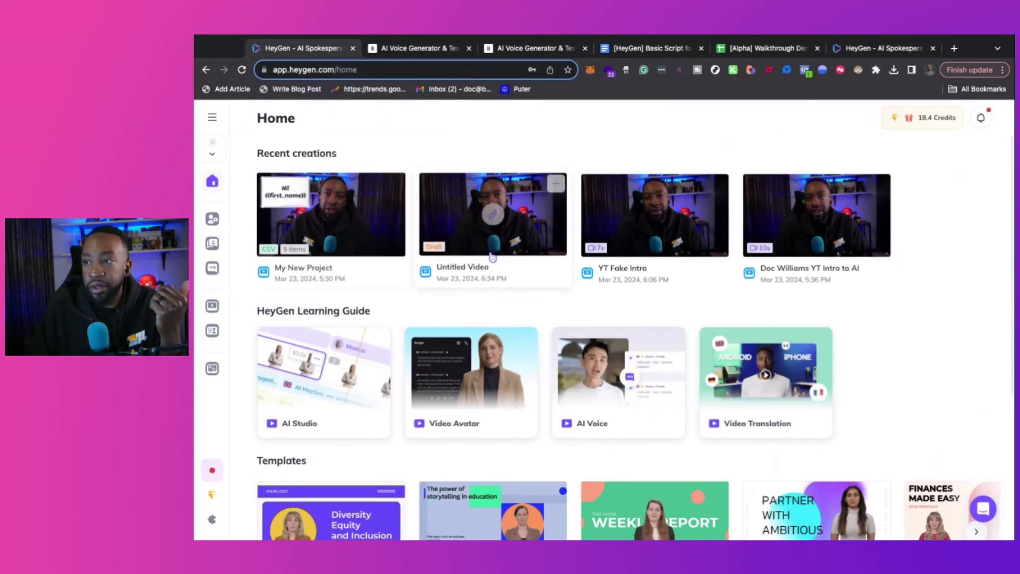
pyautogui.click(657, 254)
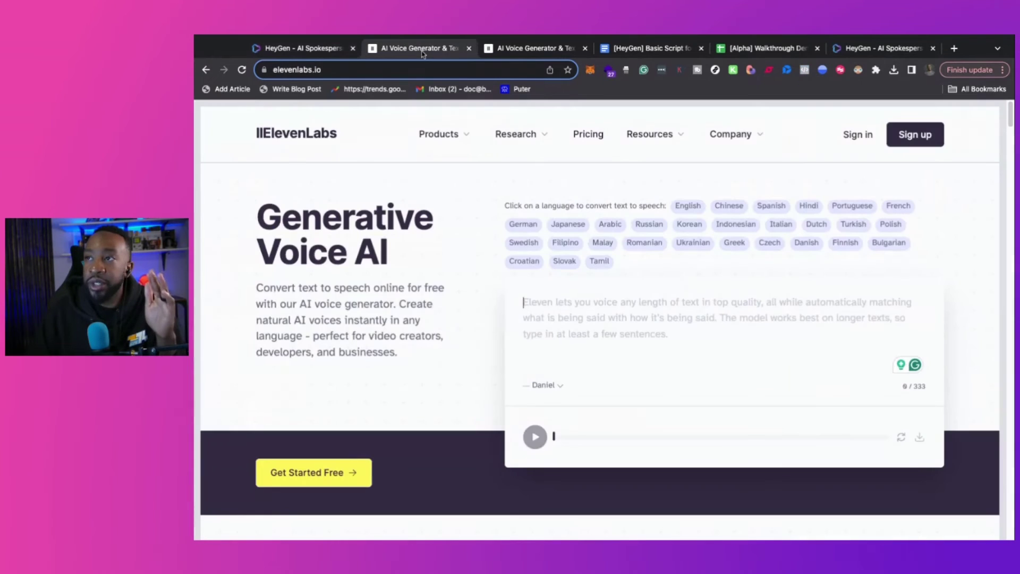
# Peek at the ElevenLabs Generative Voice AI page, then take HeyGen back to its Home dashboard
pyautogui.click(421, 48)
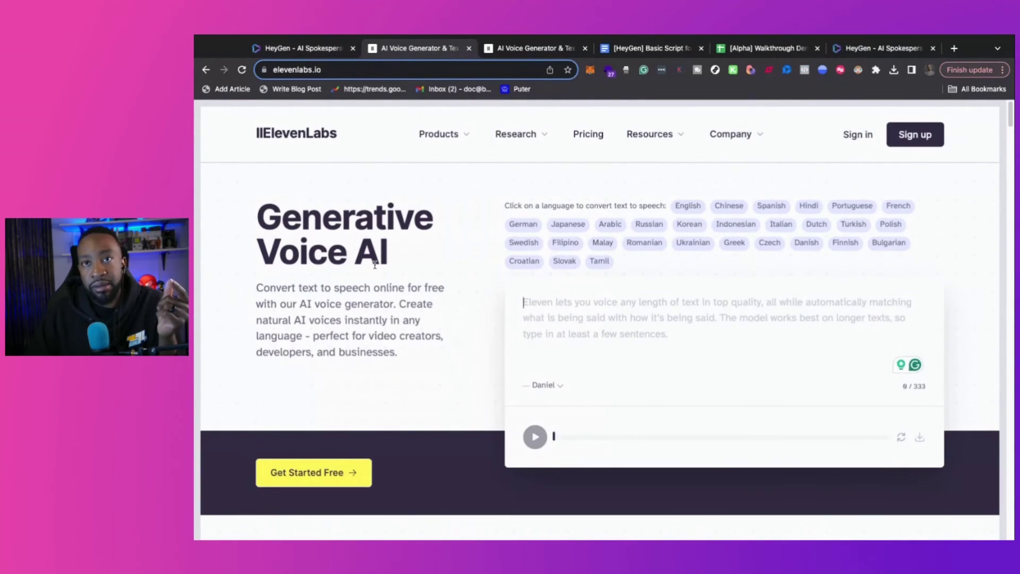
pyautogui.click(321, 49)
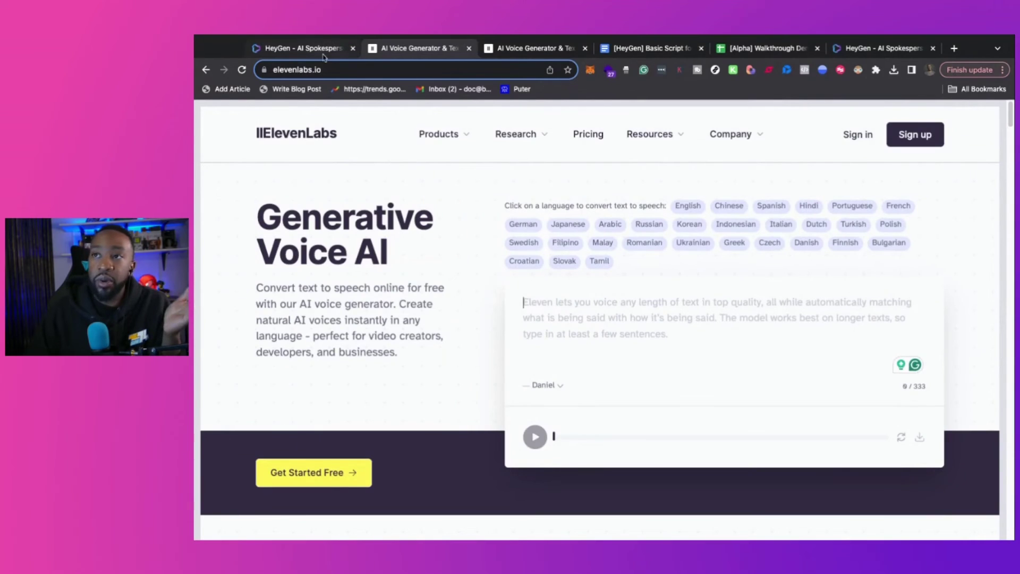
pyautogui.click(216, 121)
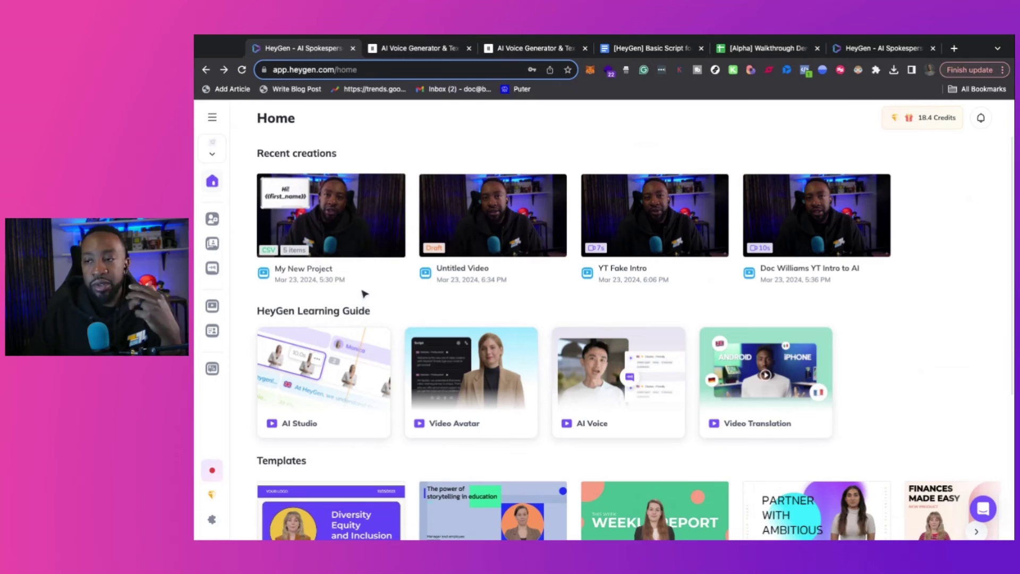
# Switch to the elevenlabs.io tab showing the text-to-speech demo with the Daniel voice
pyautogui.click(412, 48)
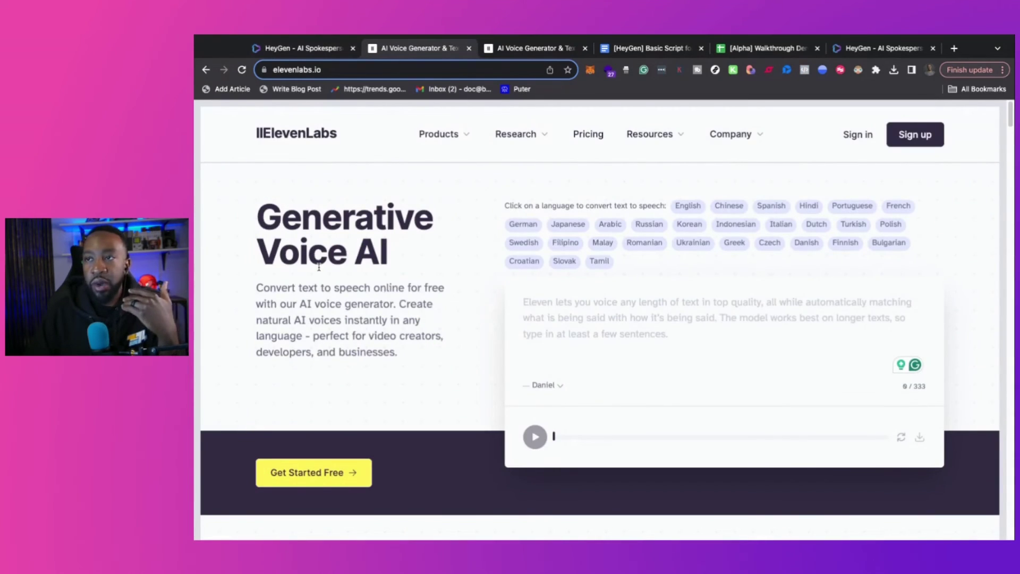